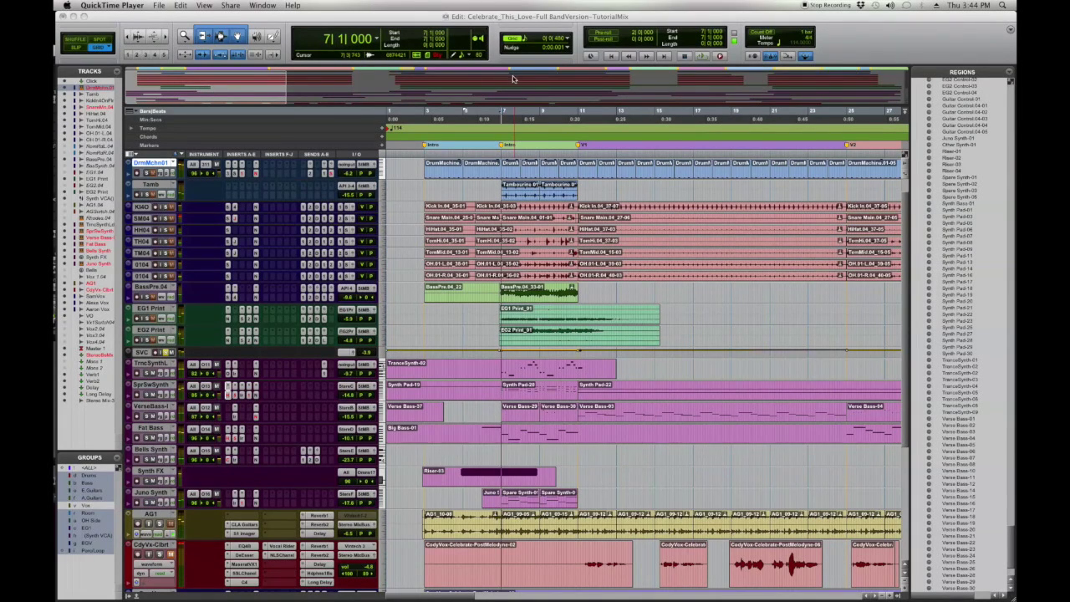
Step: Glance at Spotify, then return to the Pro Tools session and play the mix from bar 7
key("super+Tab")
key("super+Tab")
key("Tab")
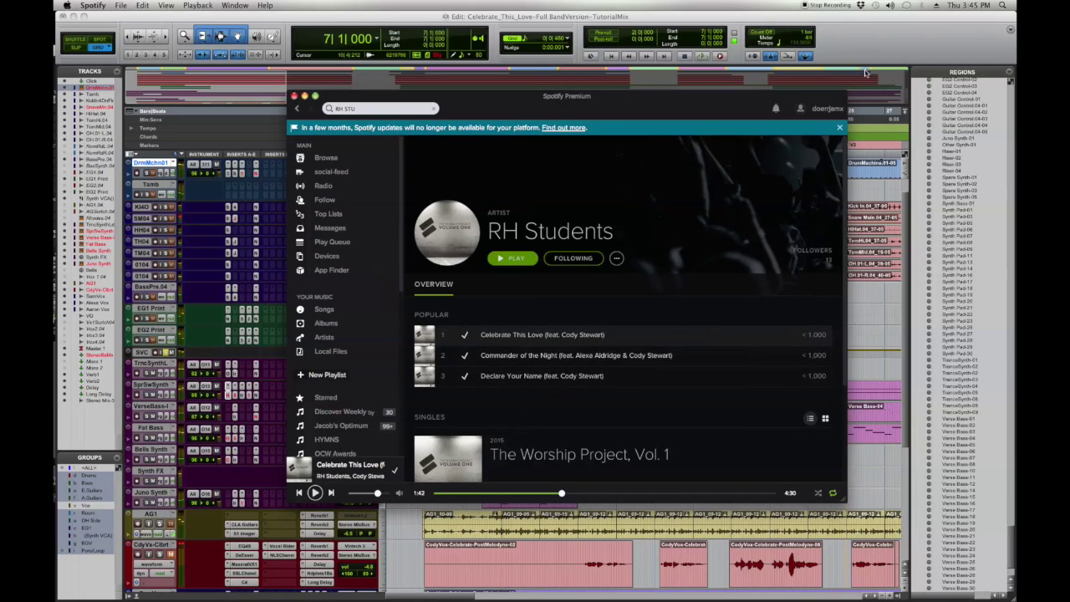
left_click(902, 39)
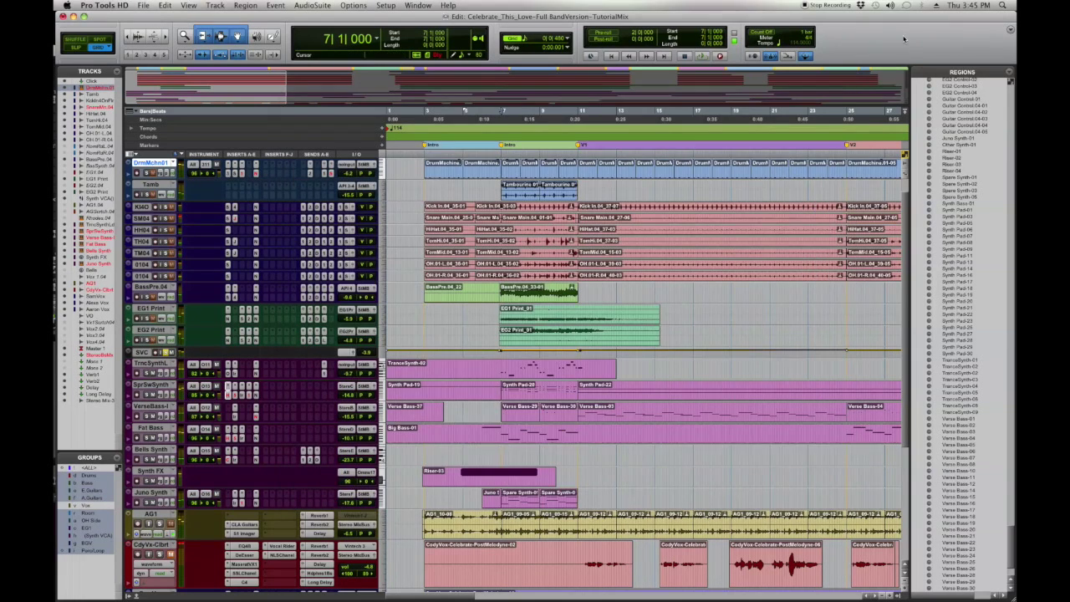
key("space")
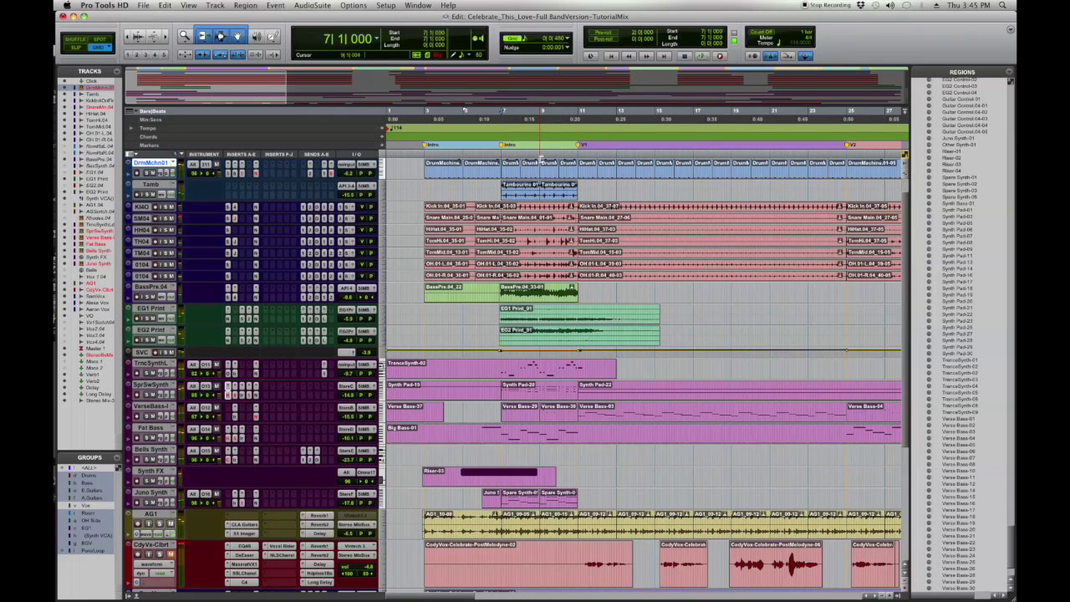
key("space")
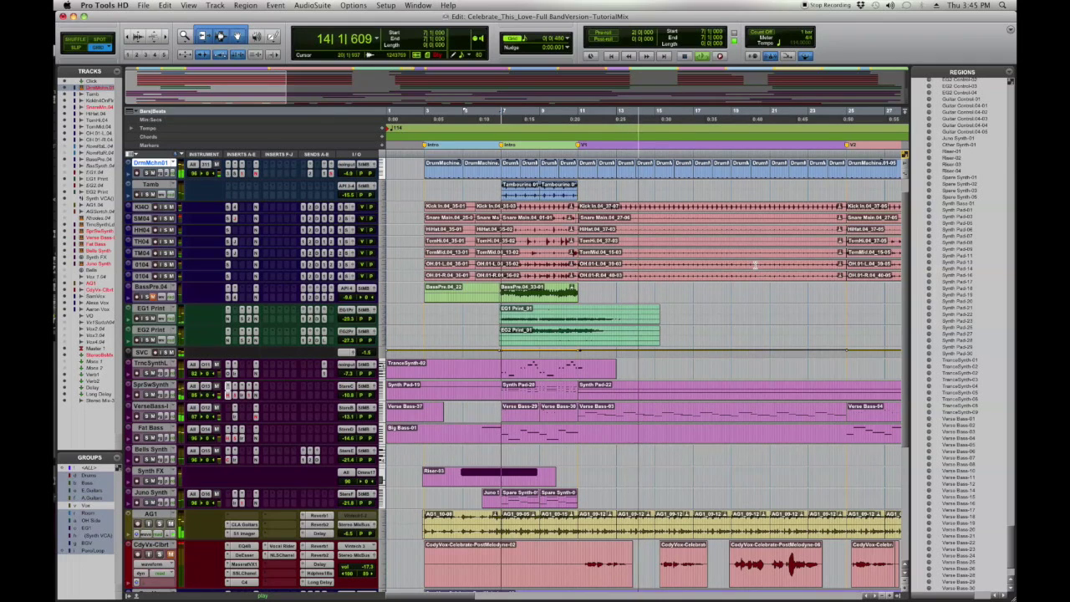
key("space")
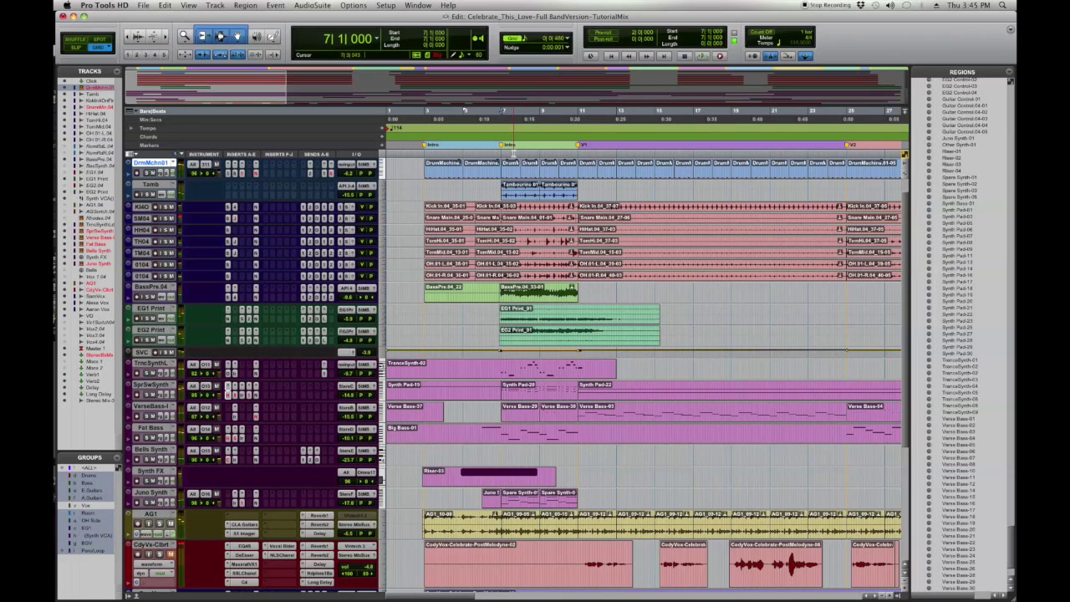
Step: Look over the Omnisphere synth on the Trance Synth Lead track, then close it
left_click(151, 427)
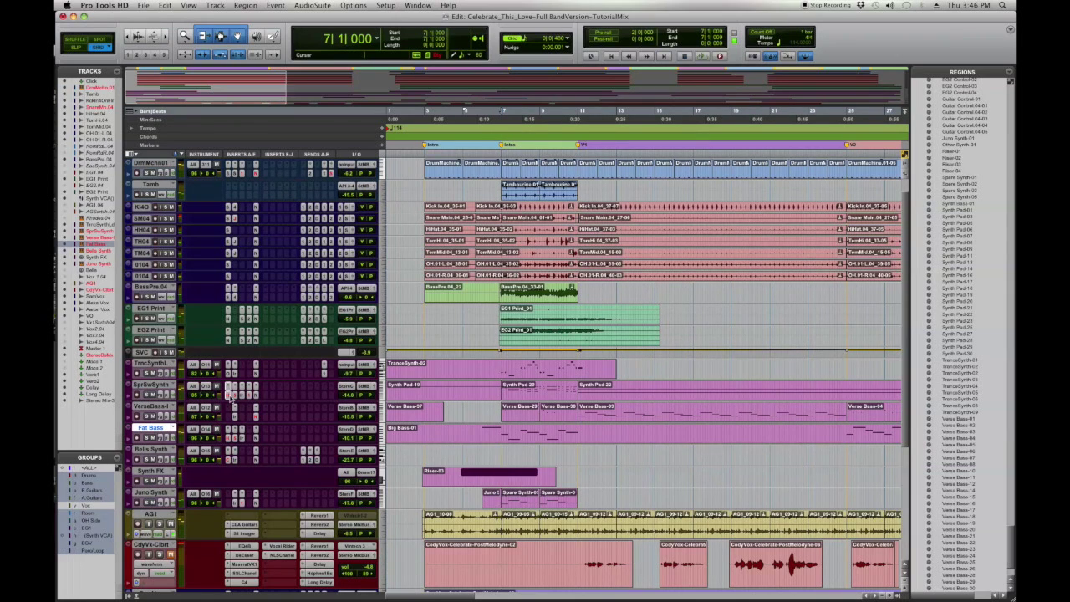
left_click(159, 385)
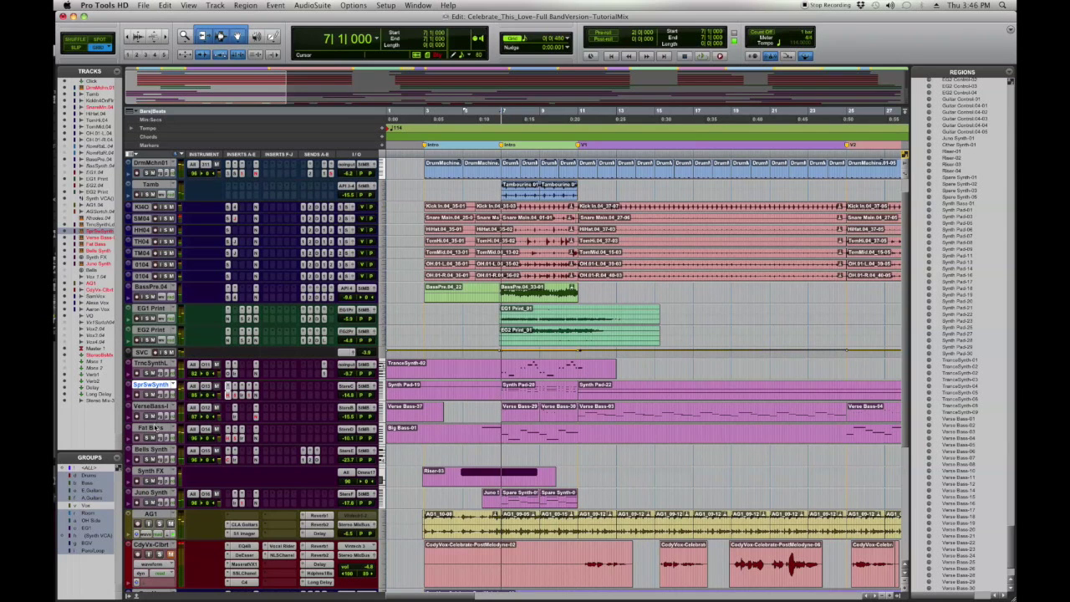
left_click(156, 428)
left_click(229, 368)
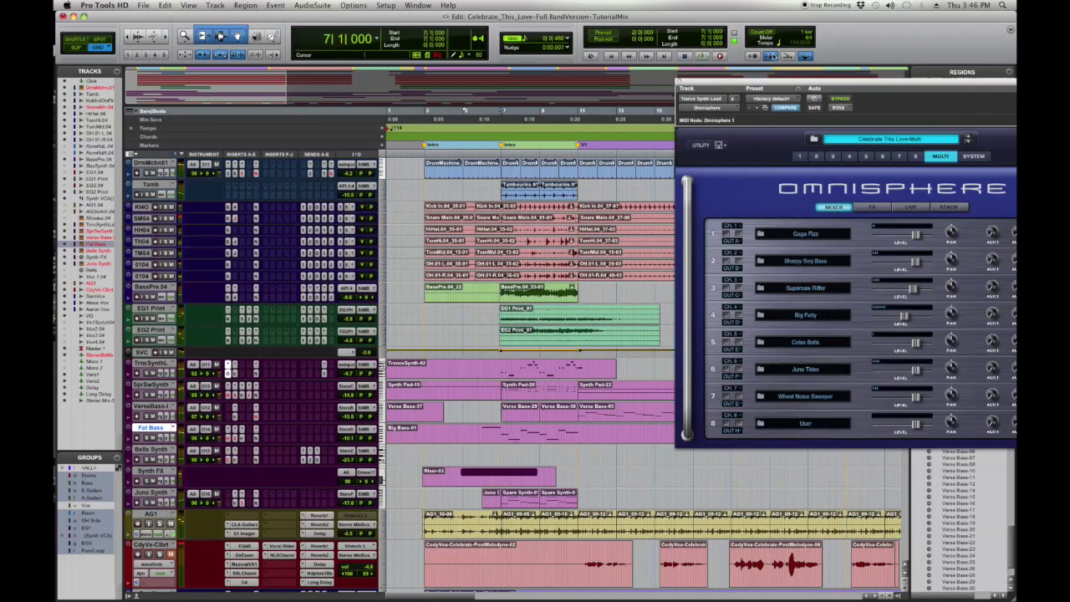
left_click_drag(852, 82, 730, 31)
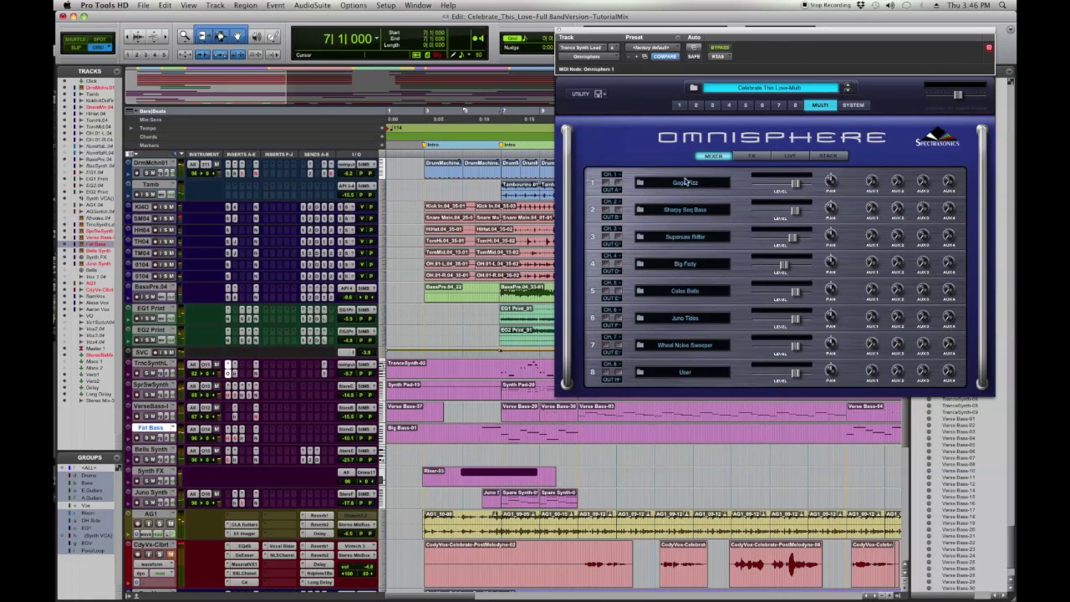
left_click(558, 32)
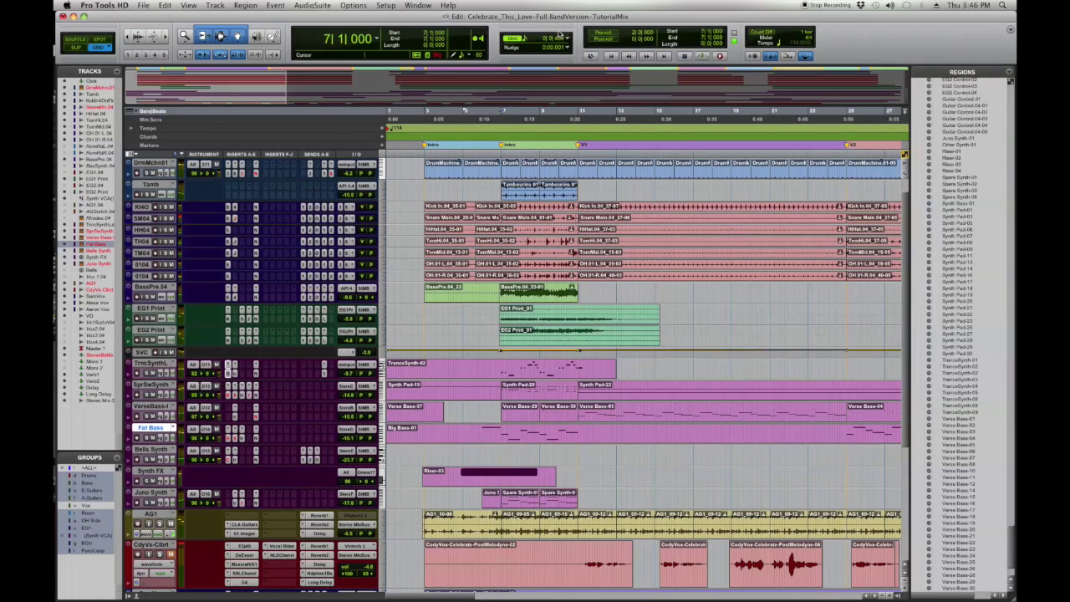
Step: Open the H-Comp on SprSwSynth with no key input and switch its meter display mode
left_click(151, 385)
left_click(152, 427)
left_click(154, 384)
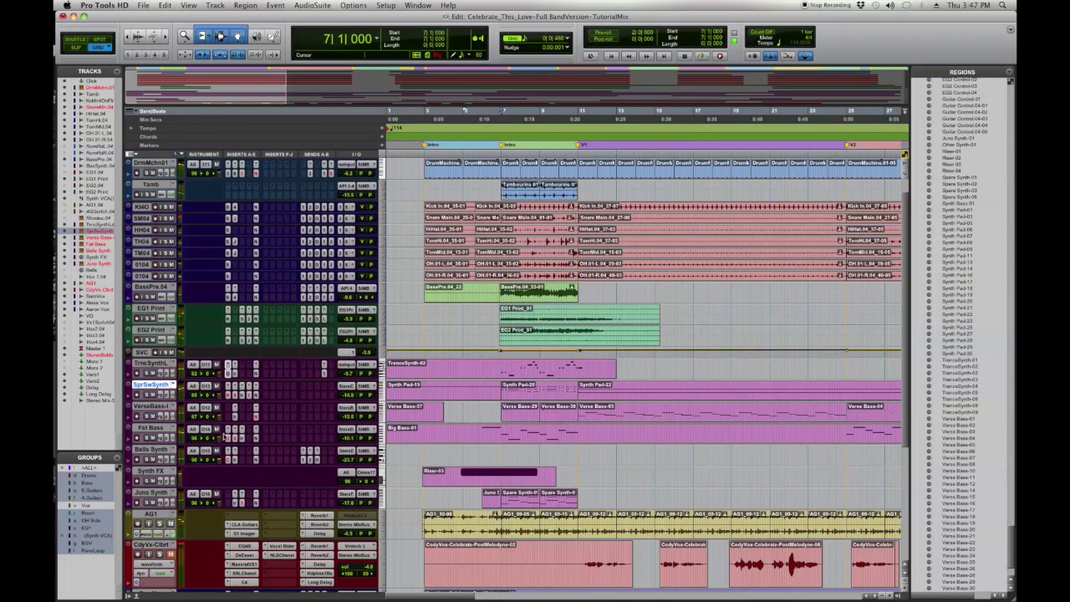
left_click(158, 430)
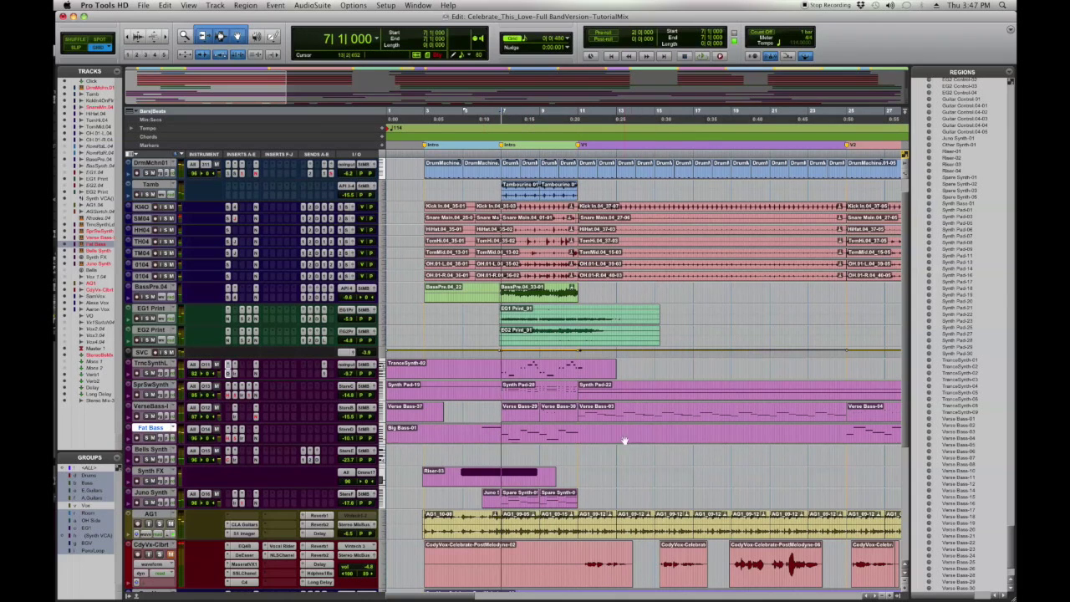
left_click(154, 386)
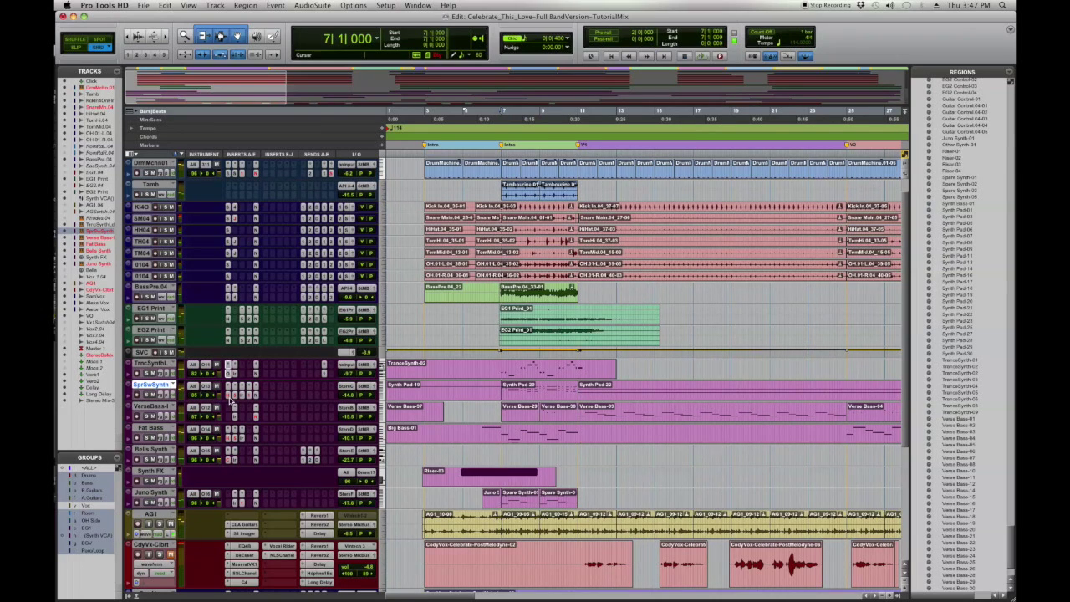
left_click(228, 400)
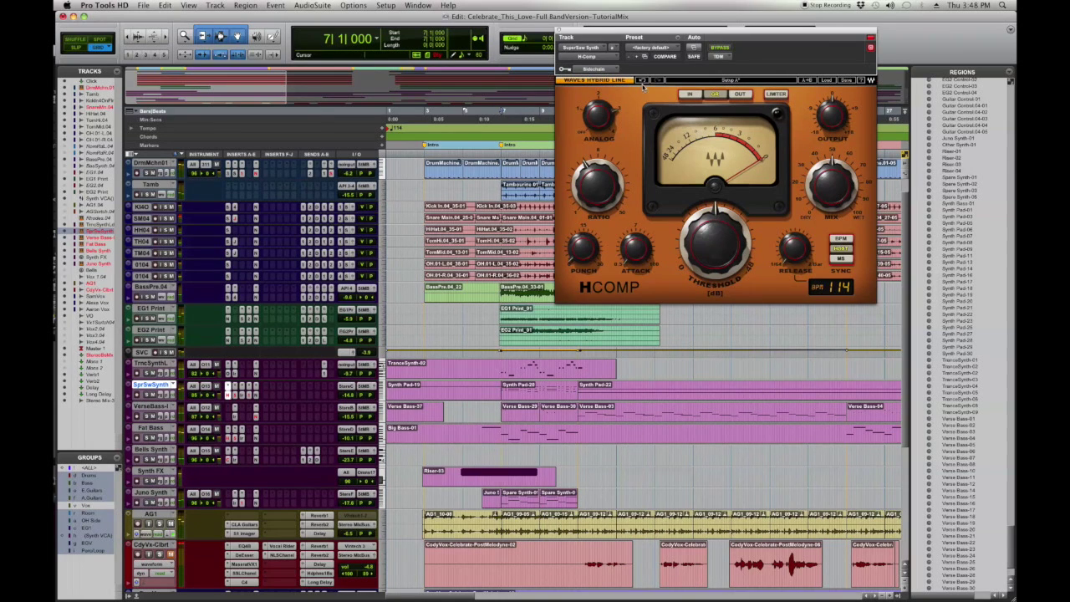
left_click(595, 69)
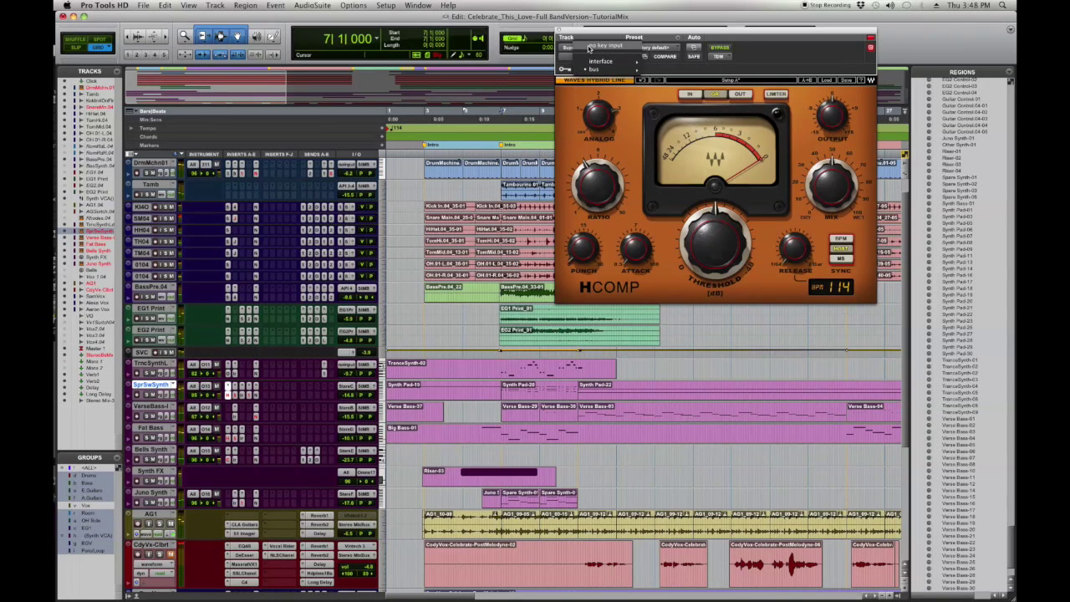
left_click(588, 47)
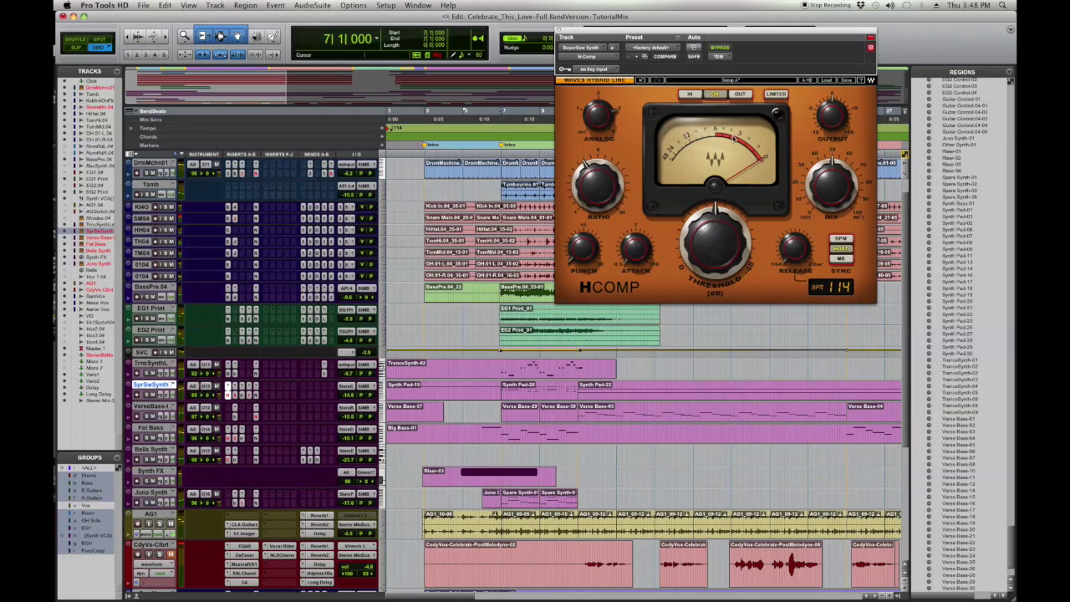
left_click(718, 95)
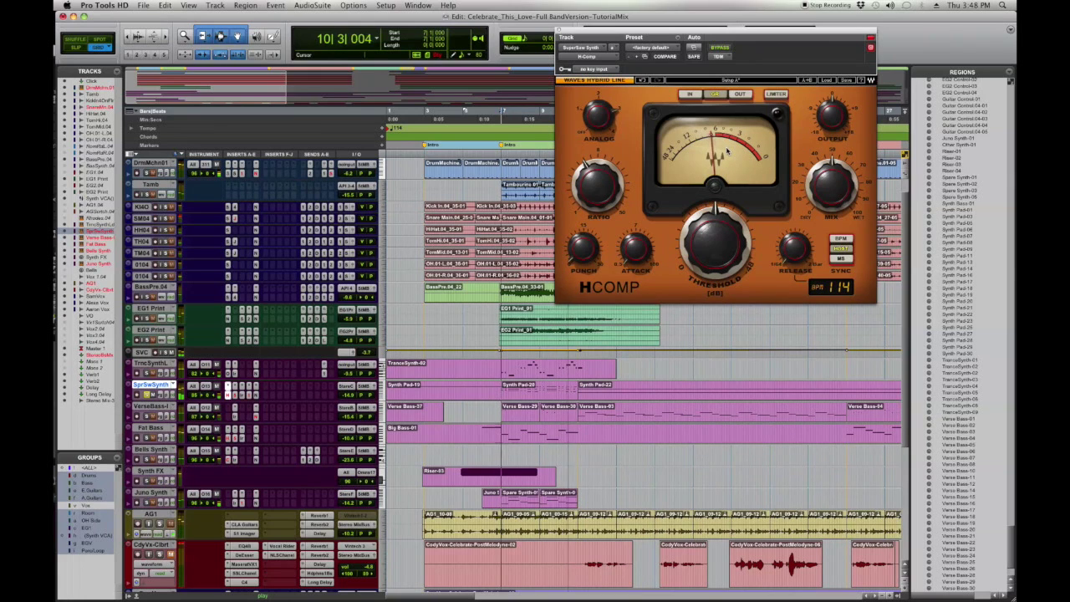
Step: Stop the playing mix so the session returns to bar 7
key("space")
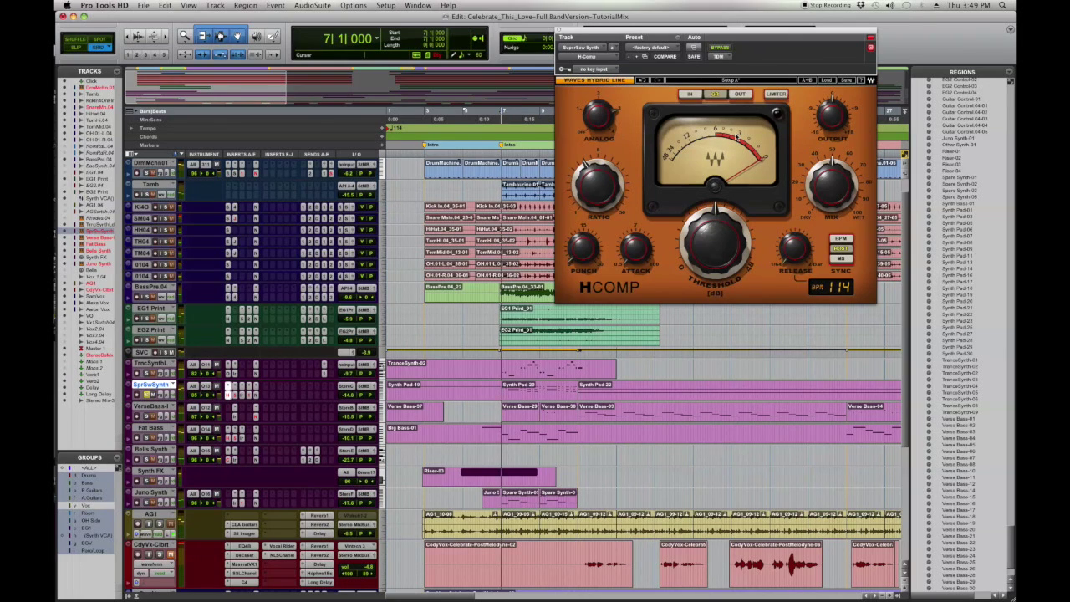
Step: Key the SprSwSynth H-Comp from the Sidechain (Mono) bus and audition it briefly
left_click(608, 69)
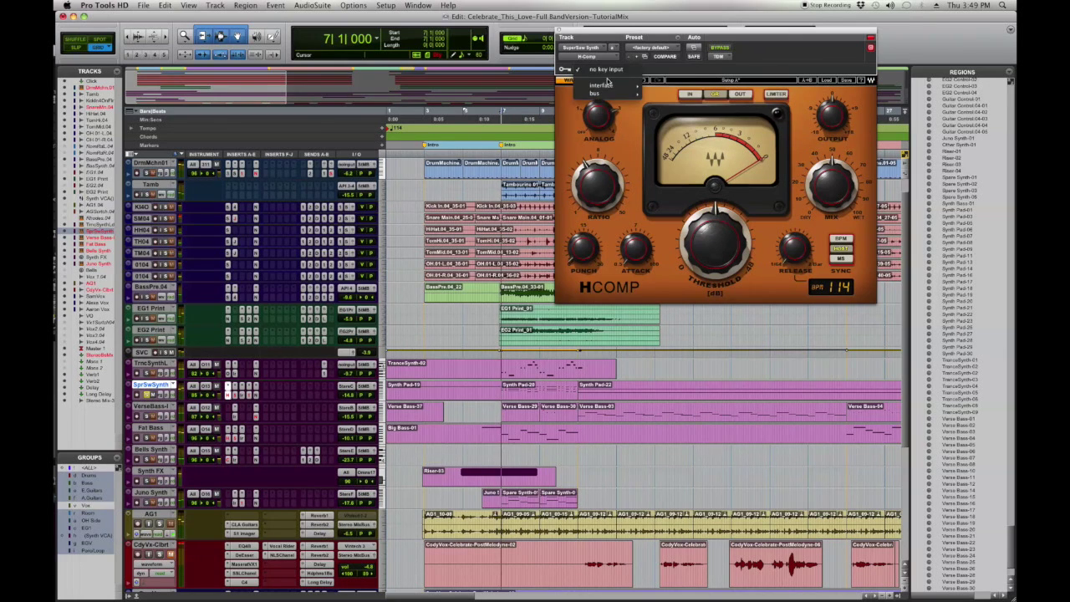
mouse_move(611, 93)
left_click(691, 173)
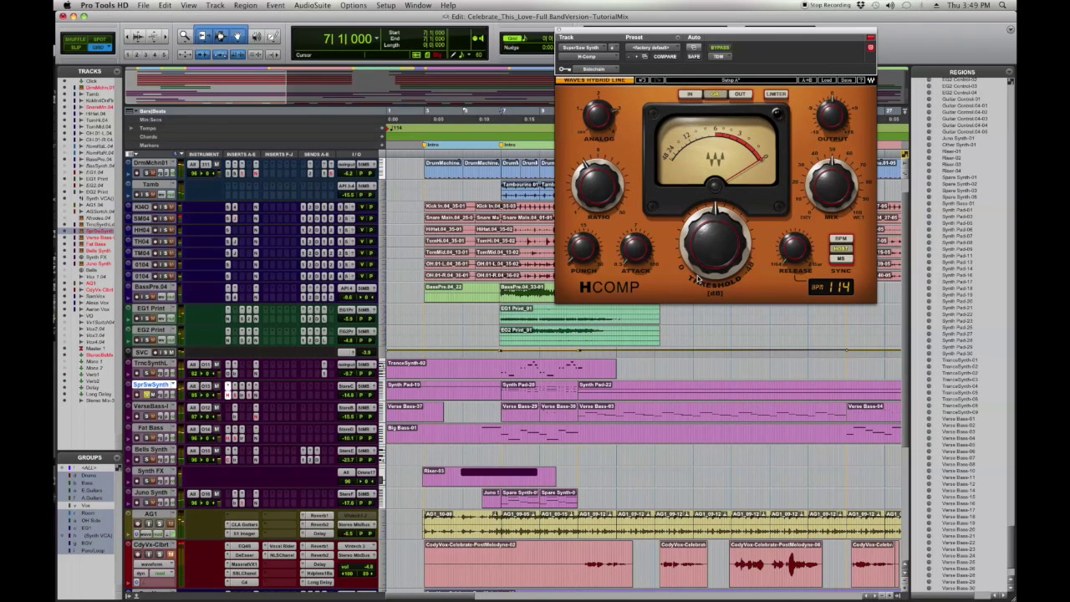
key("space")
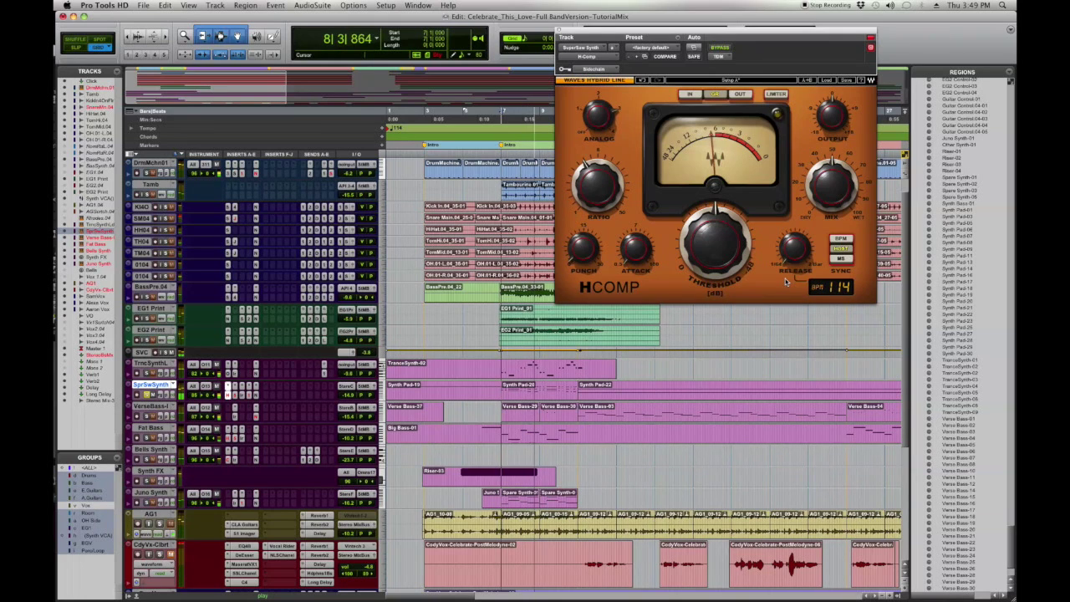
key("space")
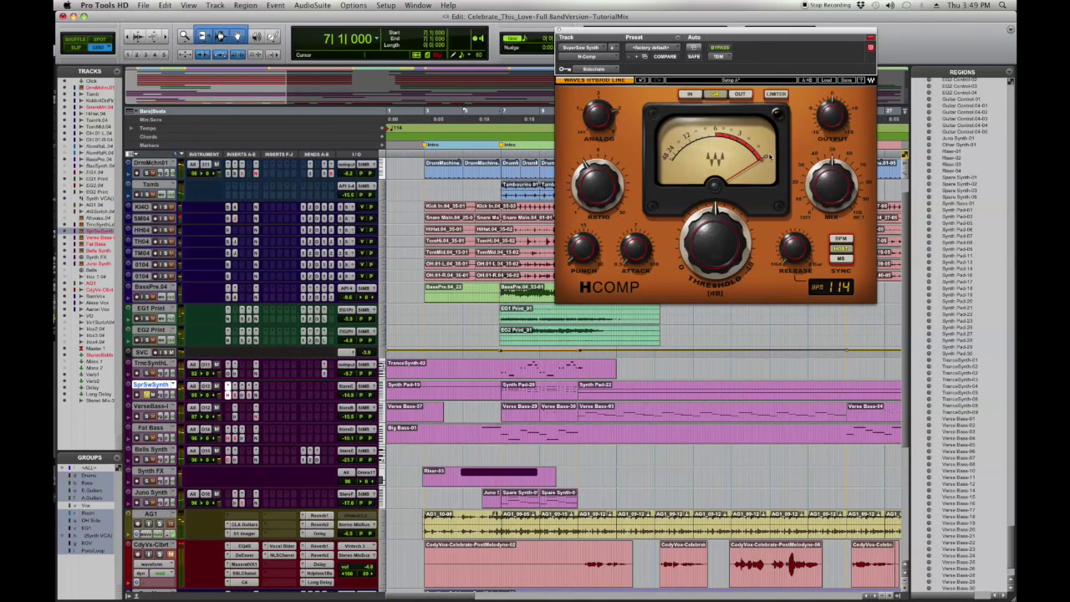
Step: Confirm Sidechain stays the key input, then select the DrmMchn01 track
left_click(610, 70)
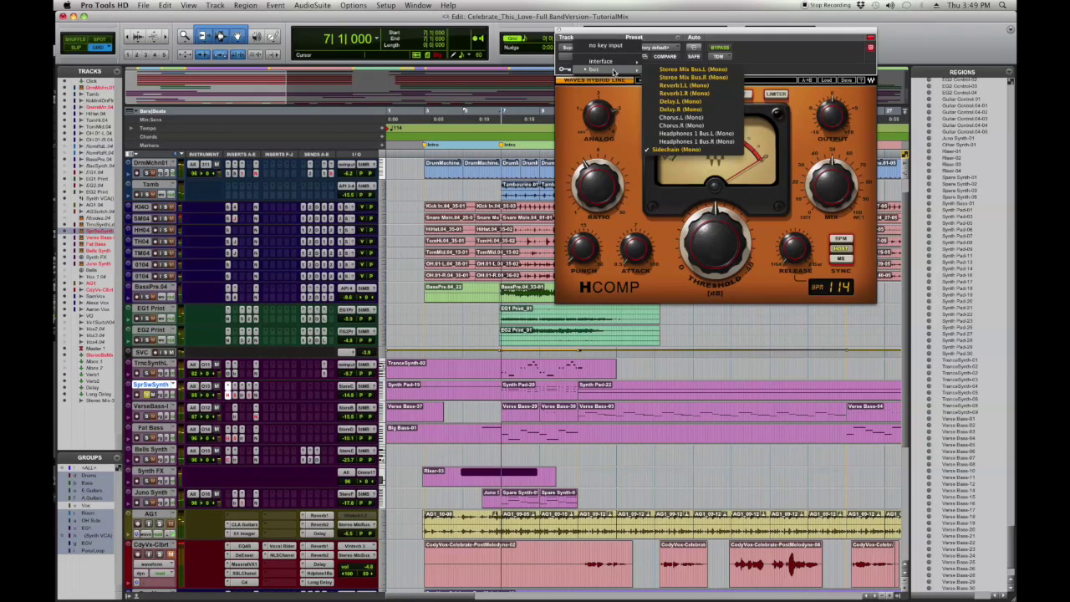
left_click(709, 152)
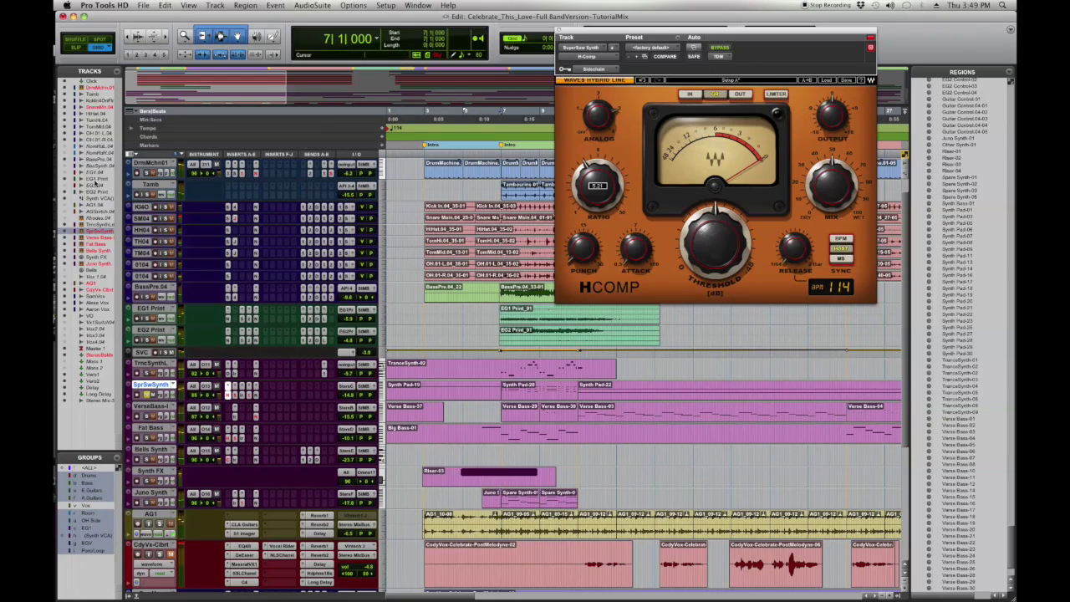
left_click(157, 163)
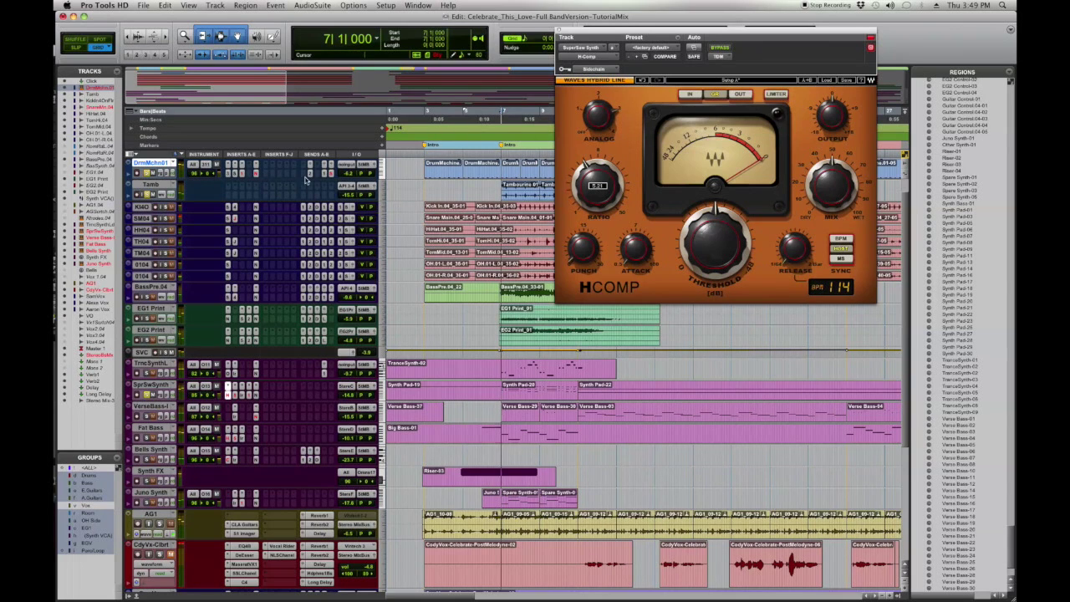
Step: Check Battery on DrmMchn01, play through the song's opening, then reopen the SuperSaw Synth H-Comp
left_click(226, 173)
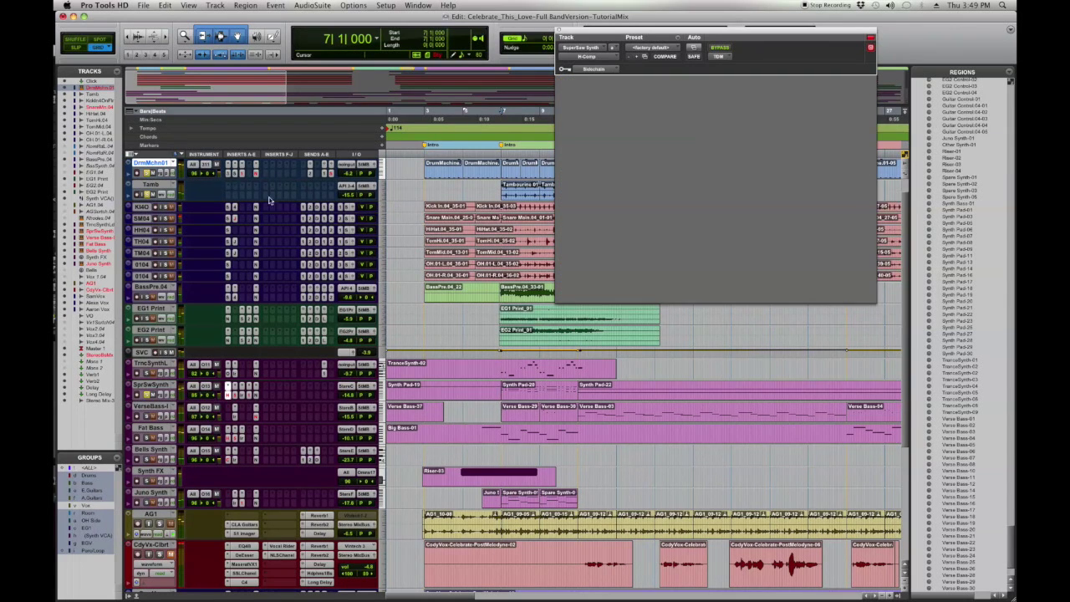
left_click(557, 30)
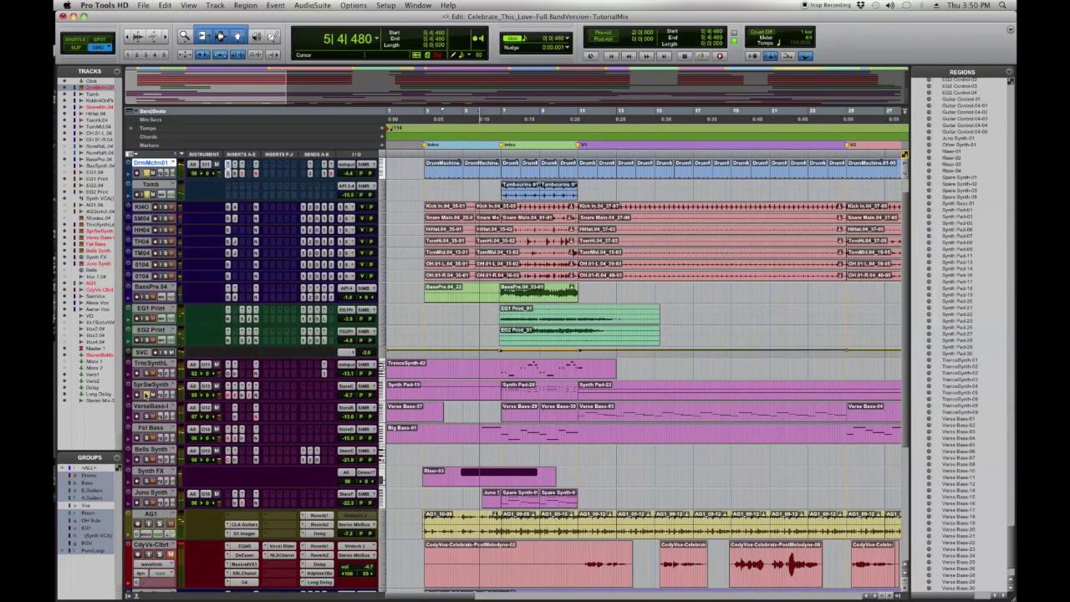
key("space")
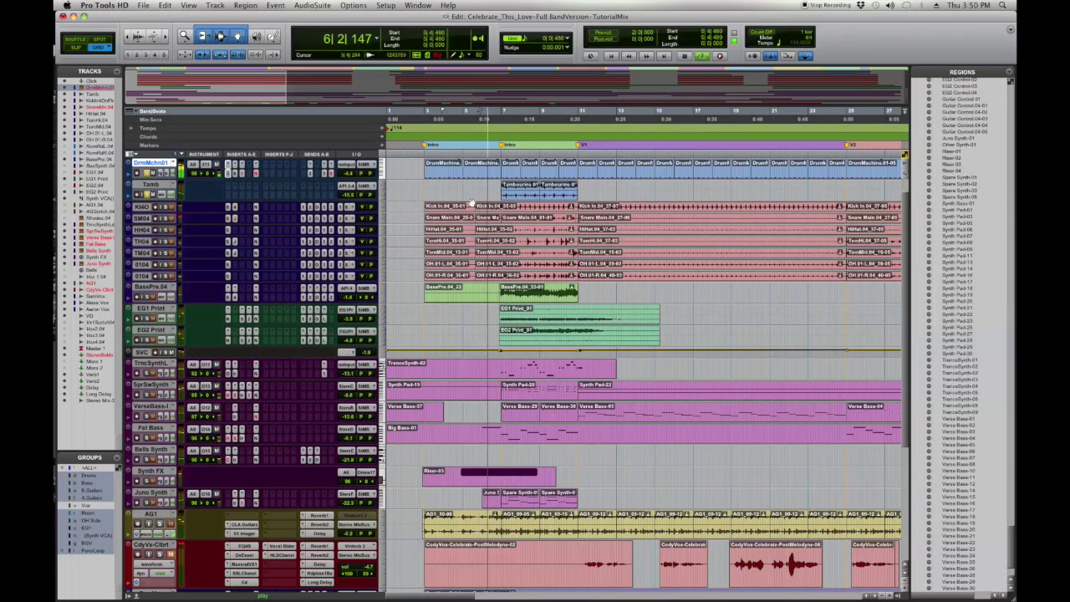
scroll(379, 194, "right", 5)
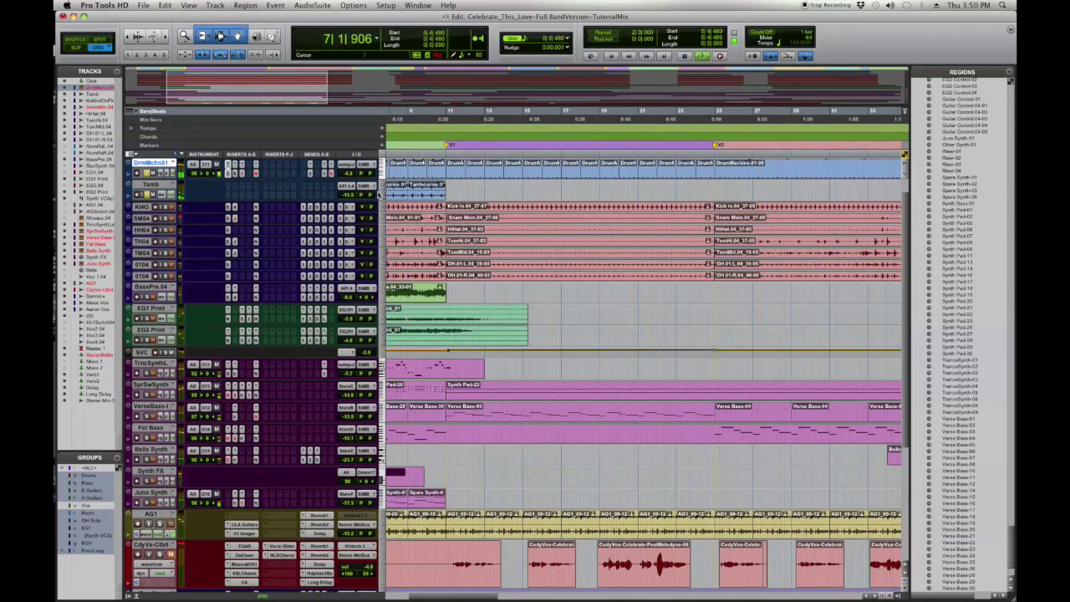
scroll(380, 194, "left", 5)
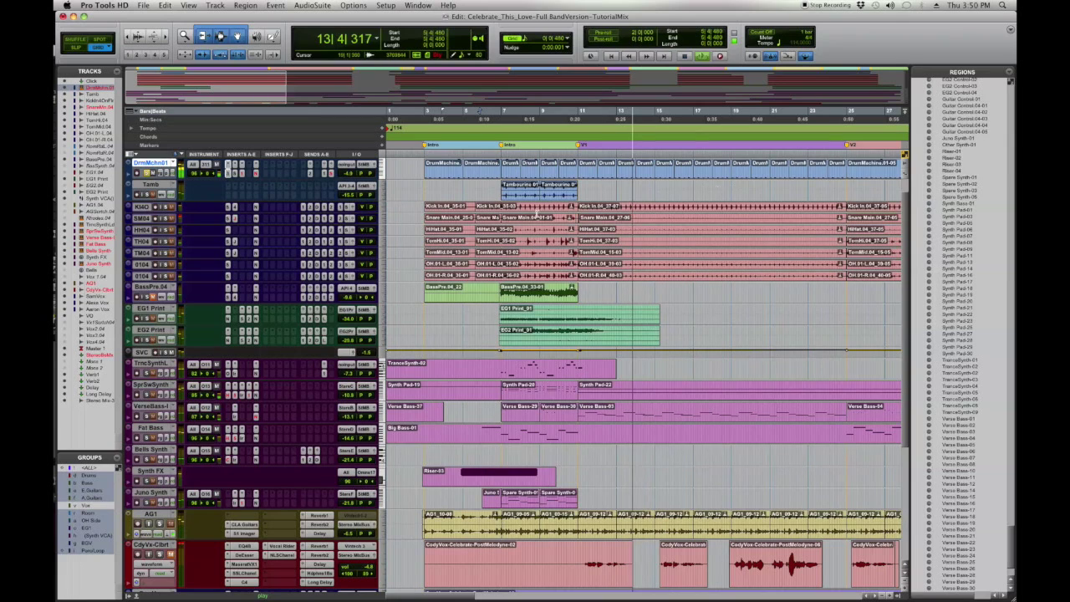
key("space")
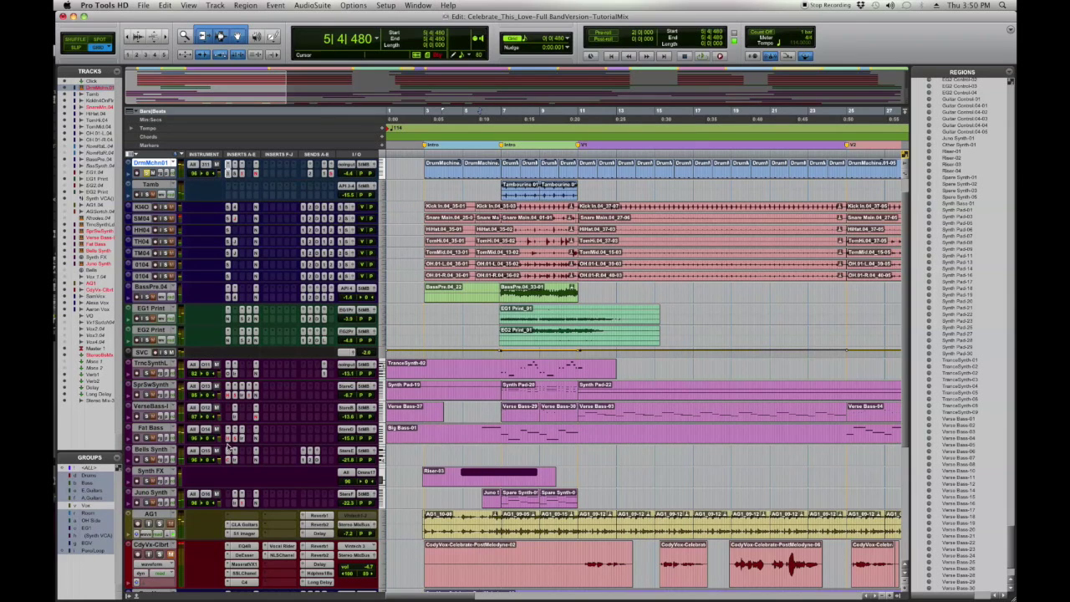
left_click(227, 389)
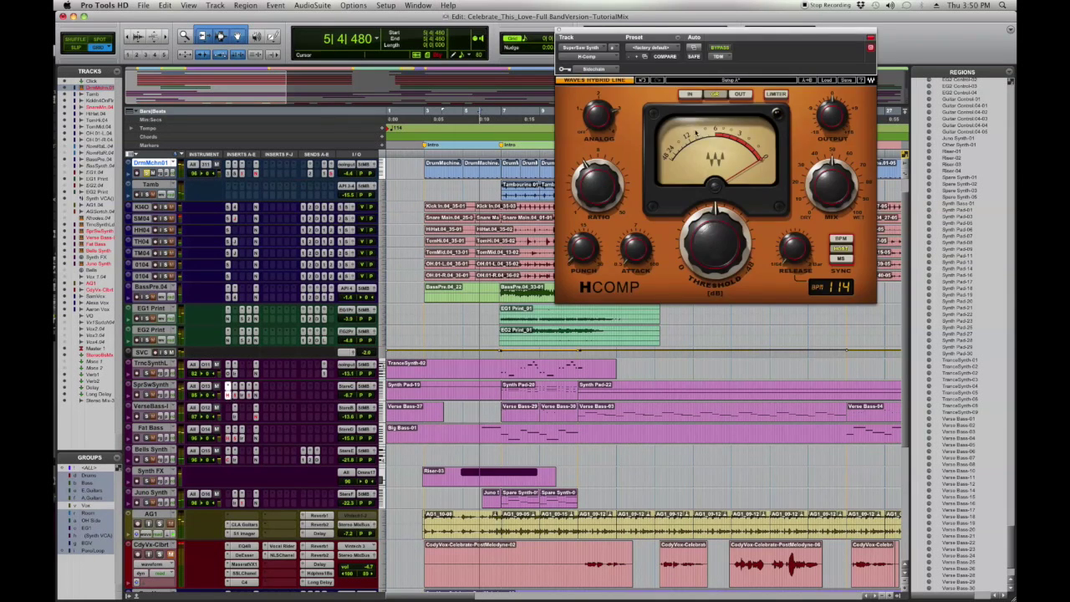
Step: Move the compressor window lower and audition it with a short playback
left_click_drag(745, 34, 793, 231)
key("space")
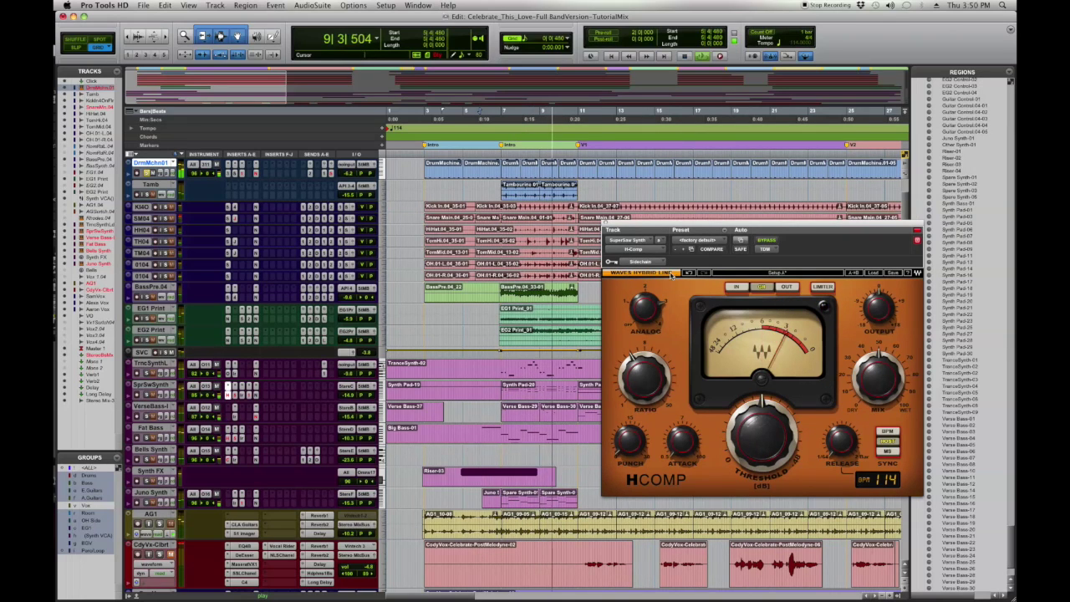
key("space")
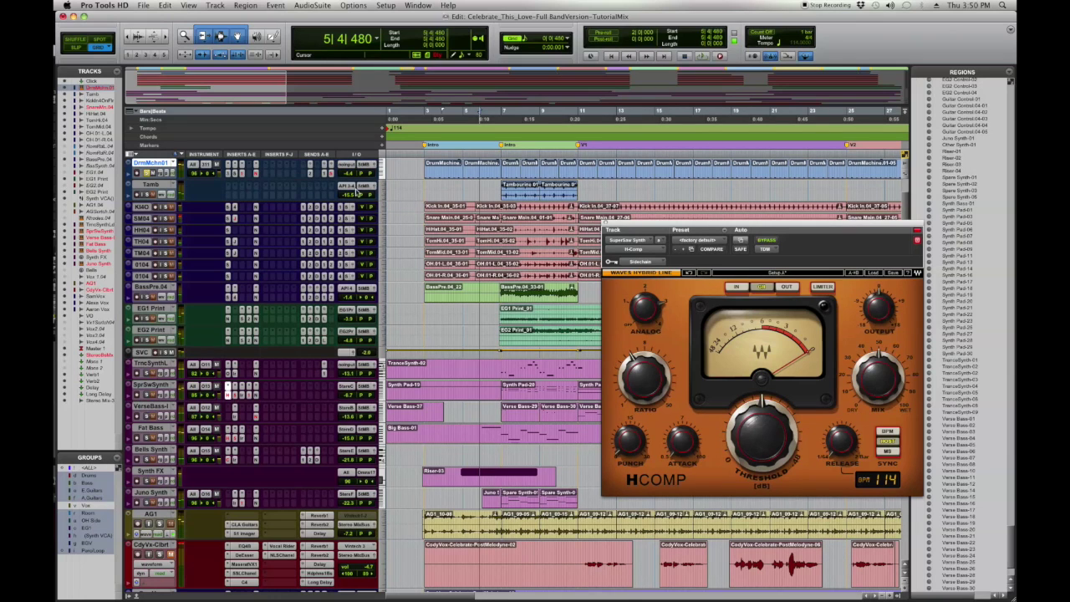
Step: In the Mix window, add a DrmMchn01 send routed to the Sidechain (Mono) bus
key("super+equal")
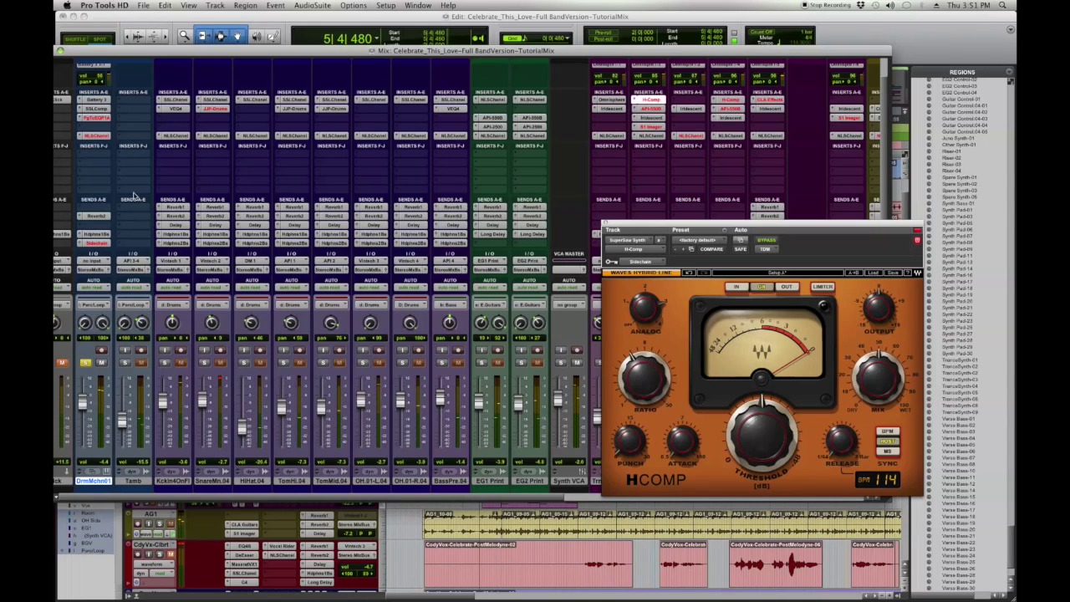
left_click(74, 249)
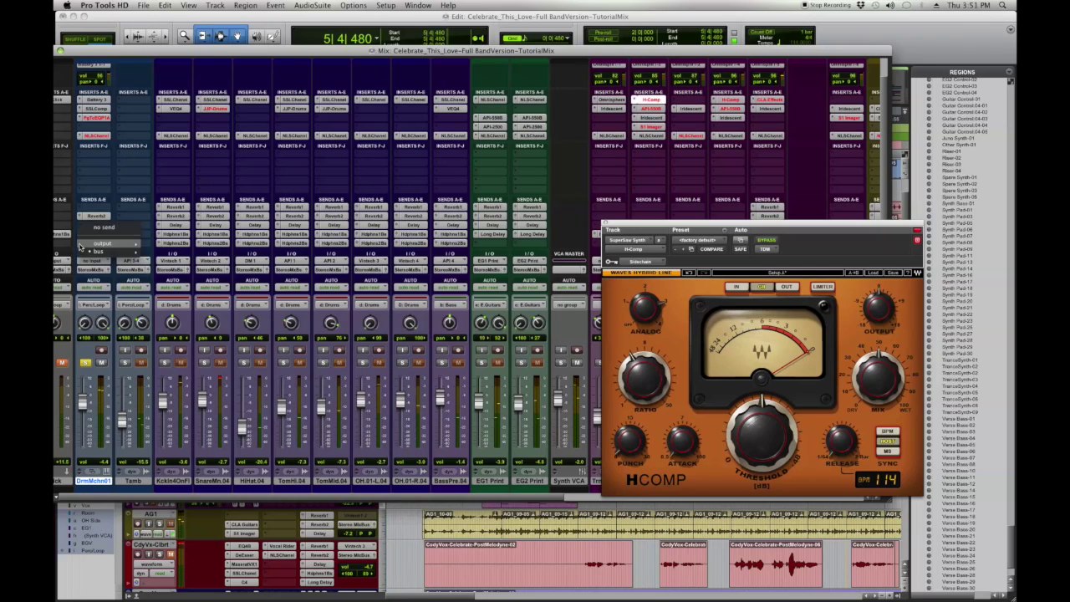
mouse_move(80, 246)
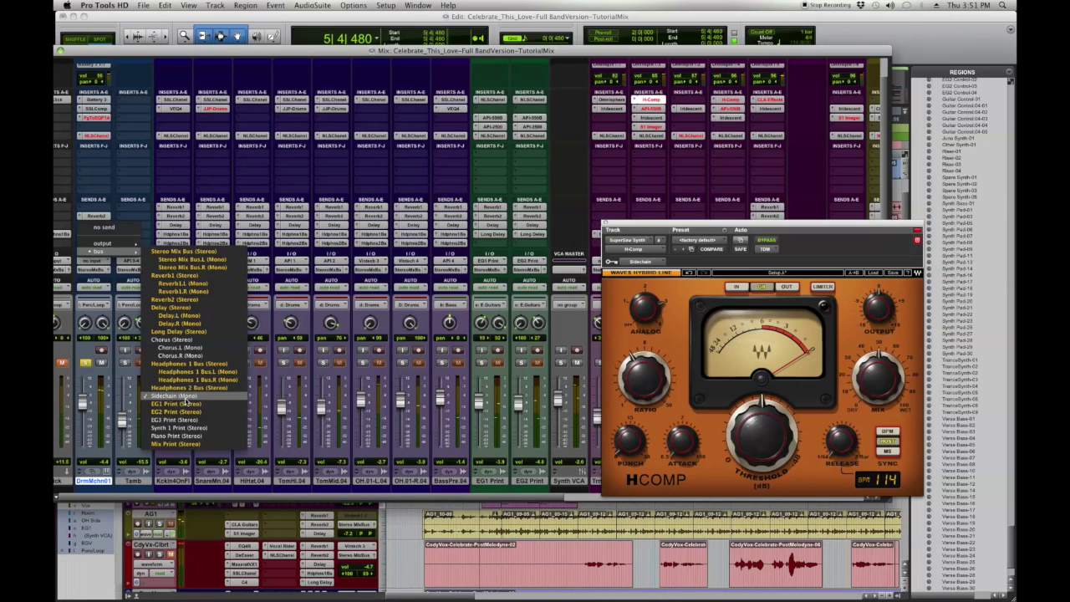
left_click(180, 409)
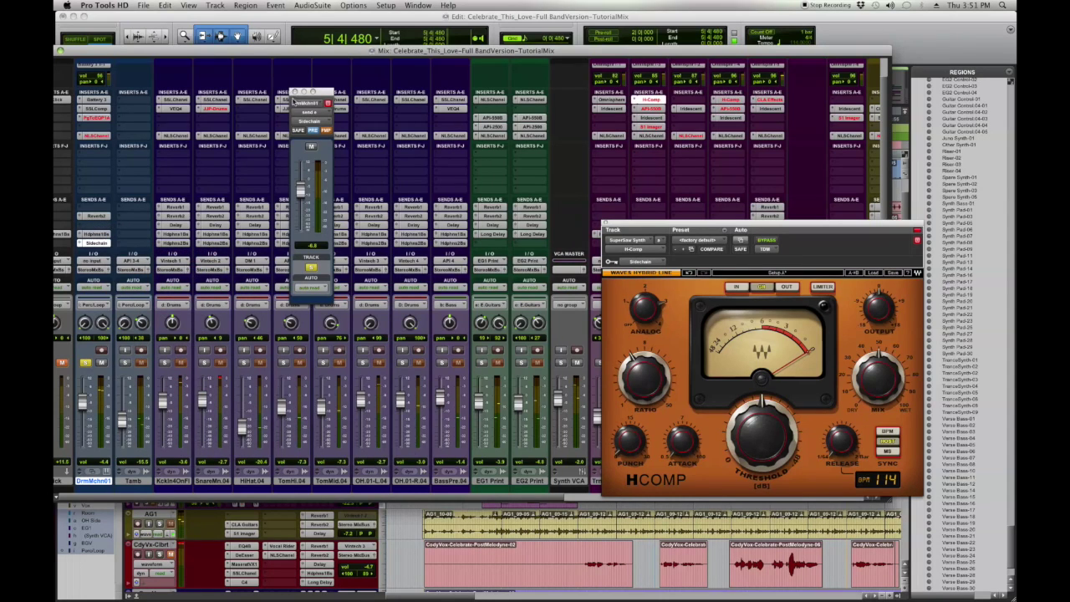
left_click(295, 92)
scroll(347, 182, "up", 1)
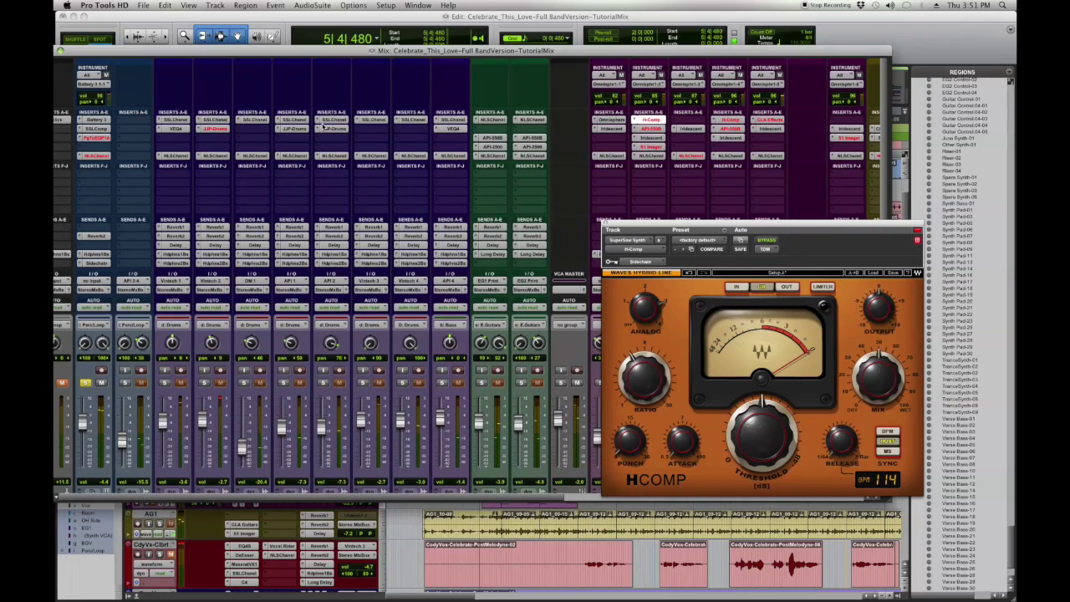
left_click(387, 5)
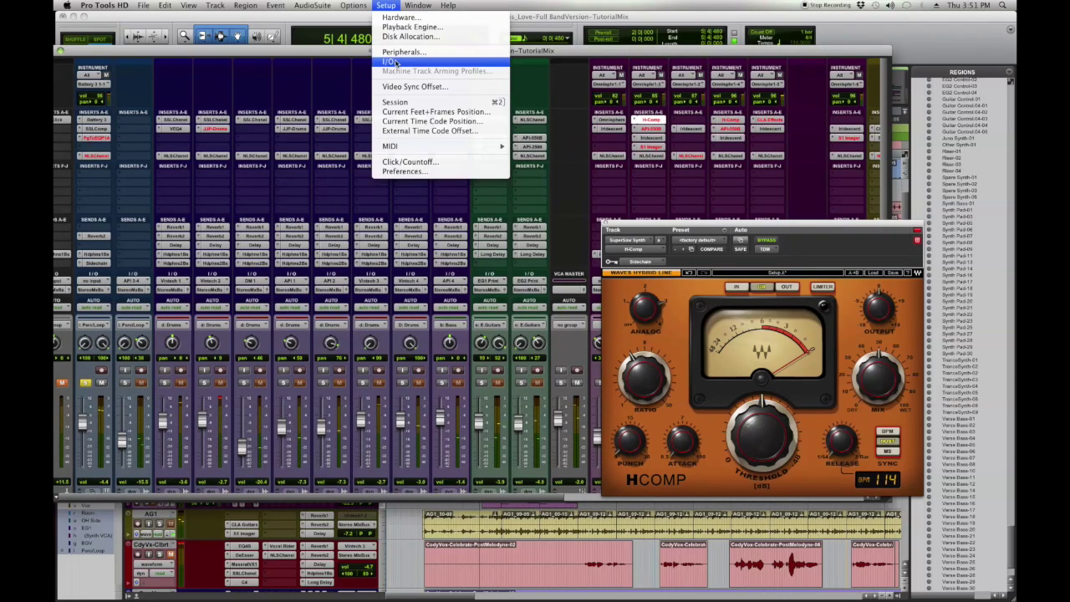
Step: Create one new mono bus path named 'Sidechain' in I/O Setup, then close it
left_click(392, 62)
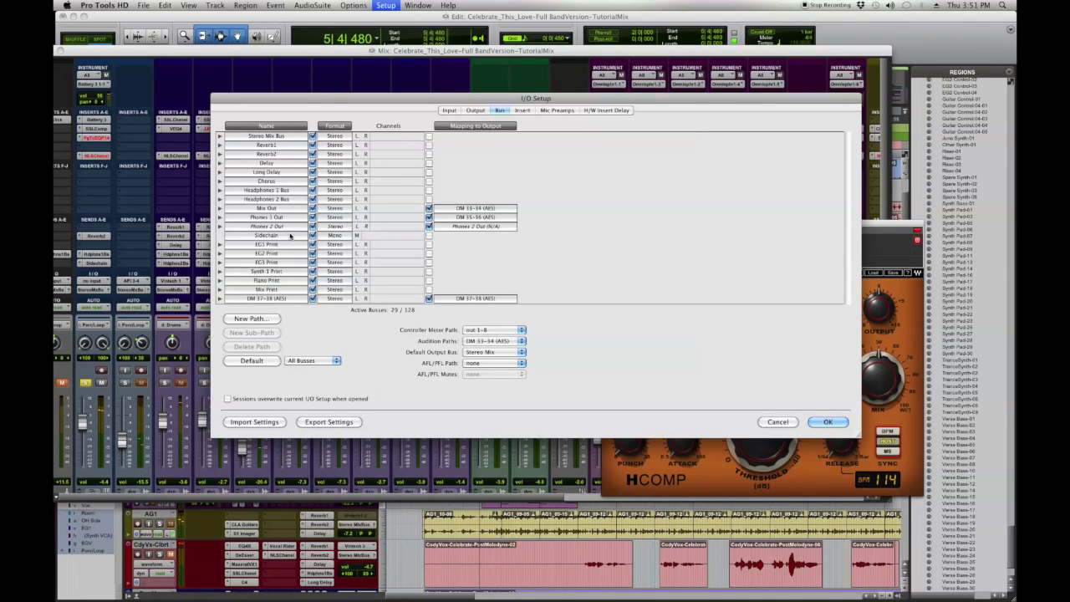
left_click(273, 320)
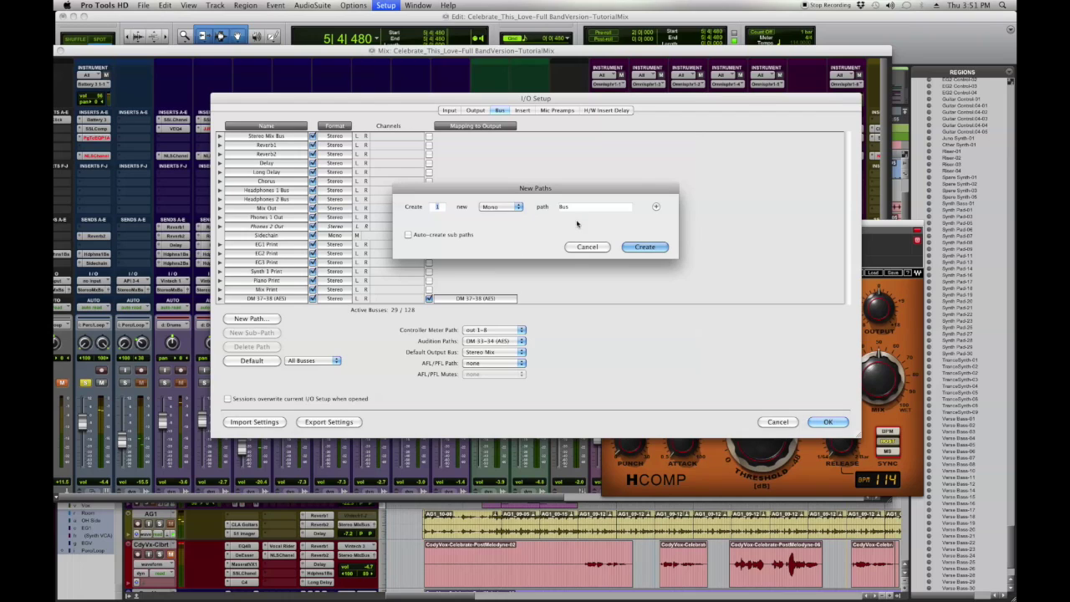
left_click(644, 247)
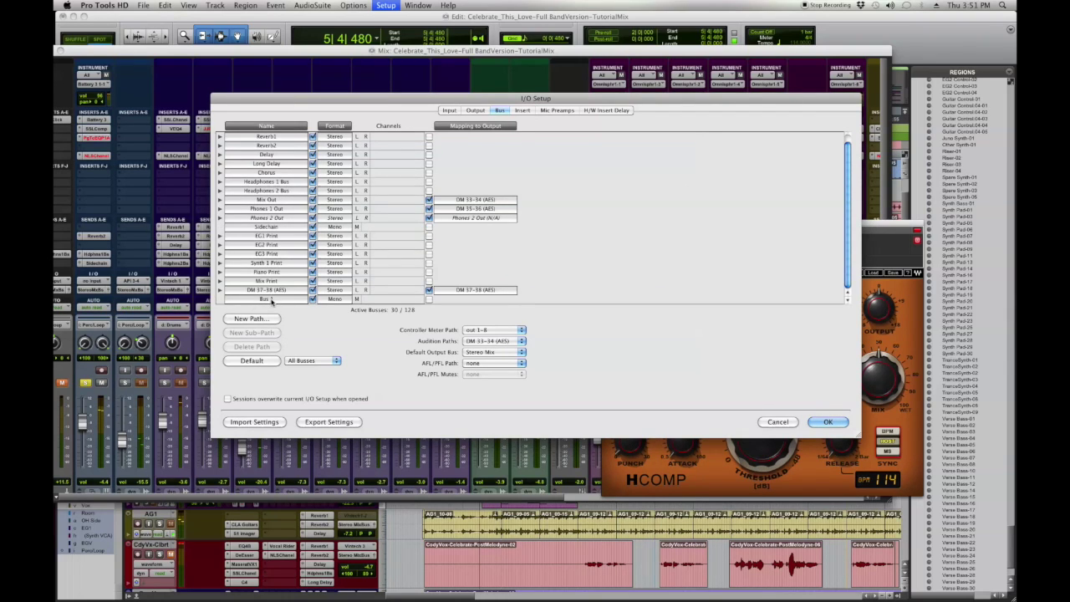
double_click(247, 299)
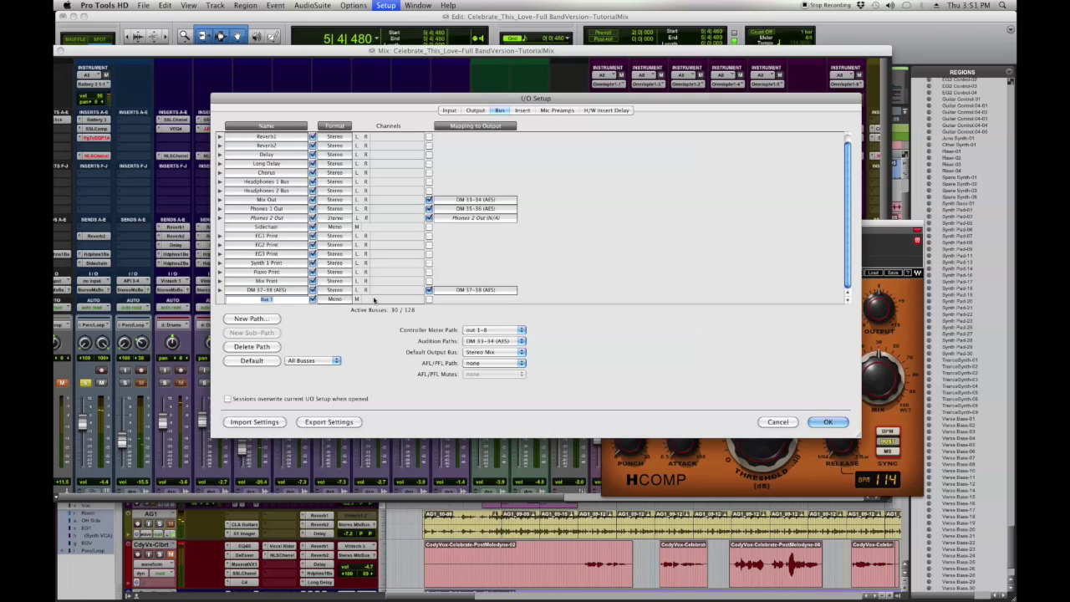
type("Sidechain")
scroll(276, 180, "up", 1)
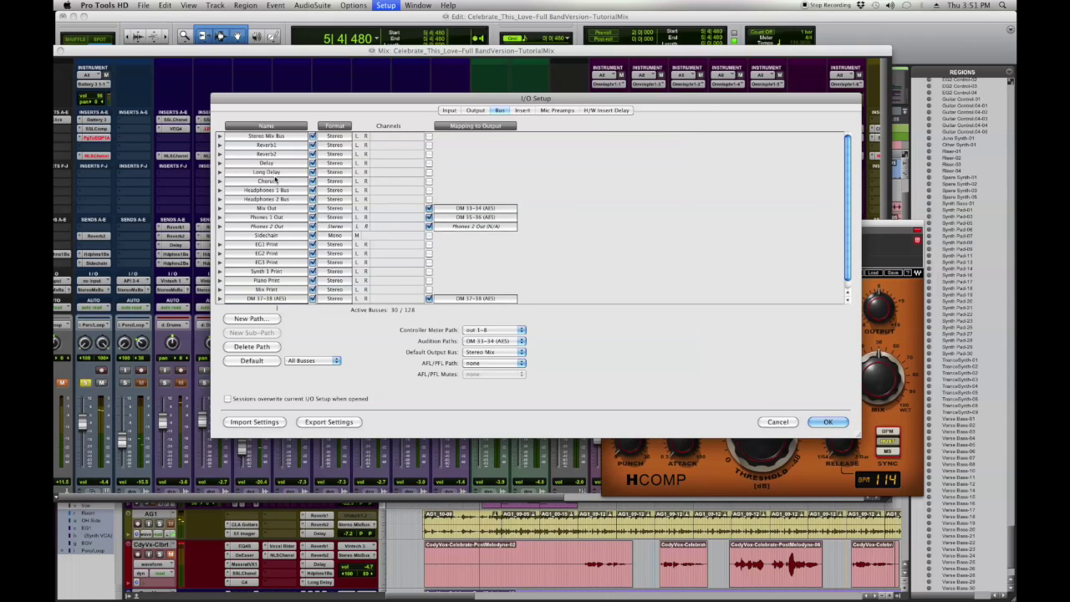
scroll(278, 248, "down", 1)
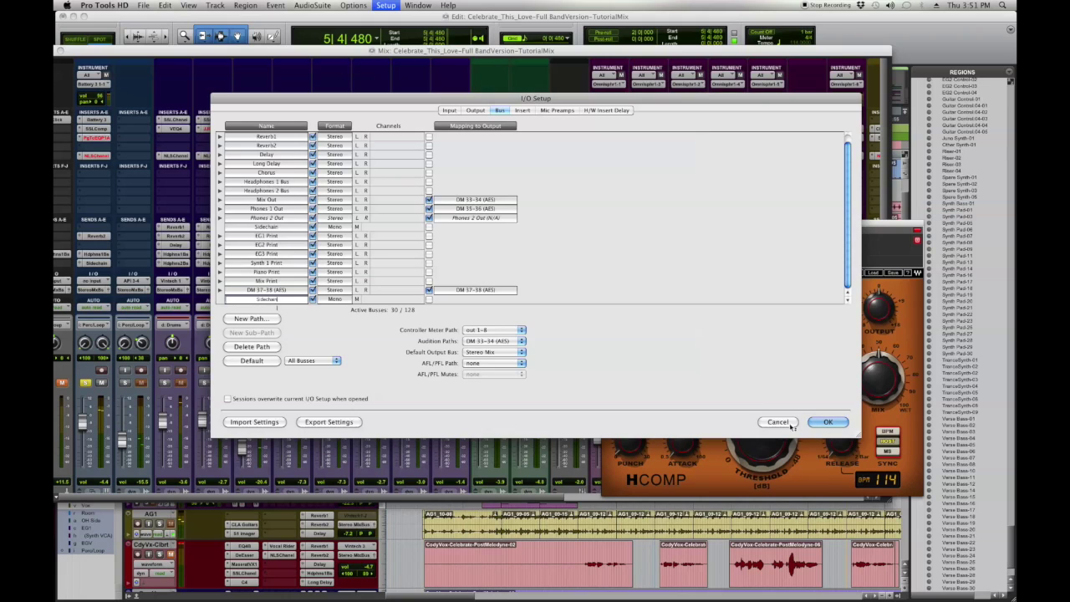
left_click(815, 422)
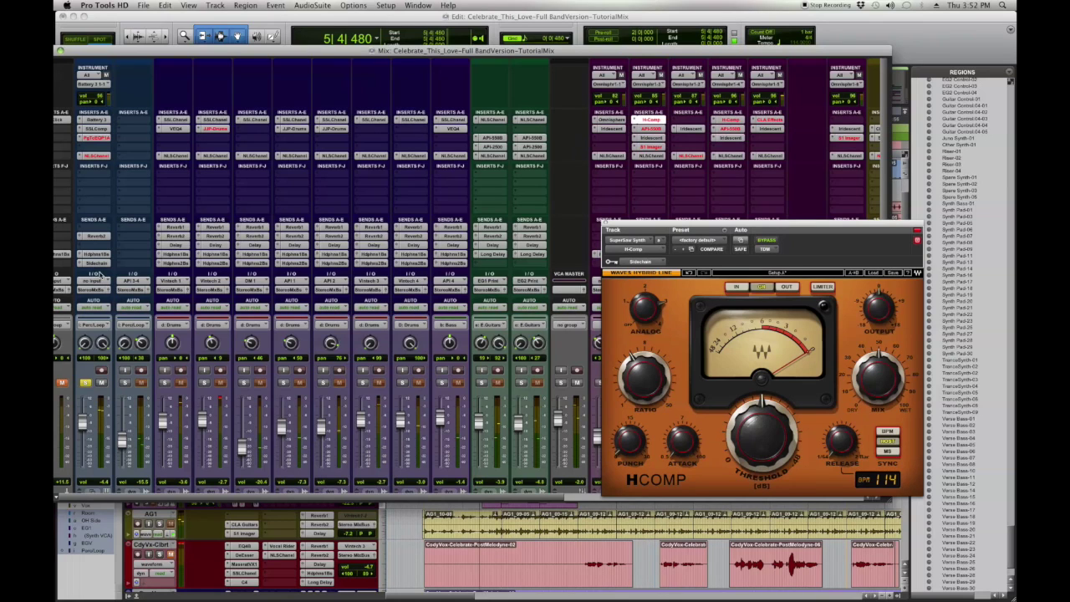
Step: During playback, lower then slightly raise the drum machine's Sidechain send level
key("space")
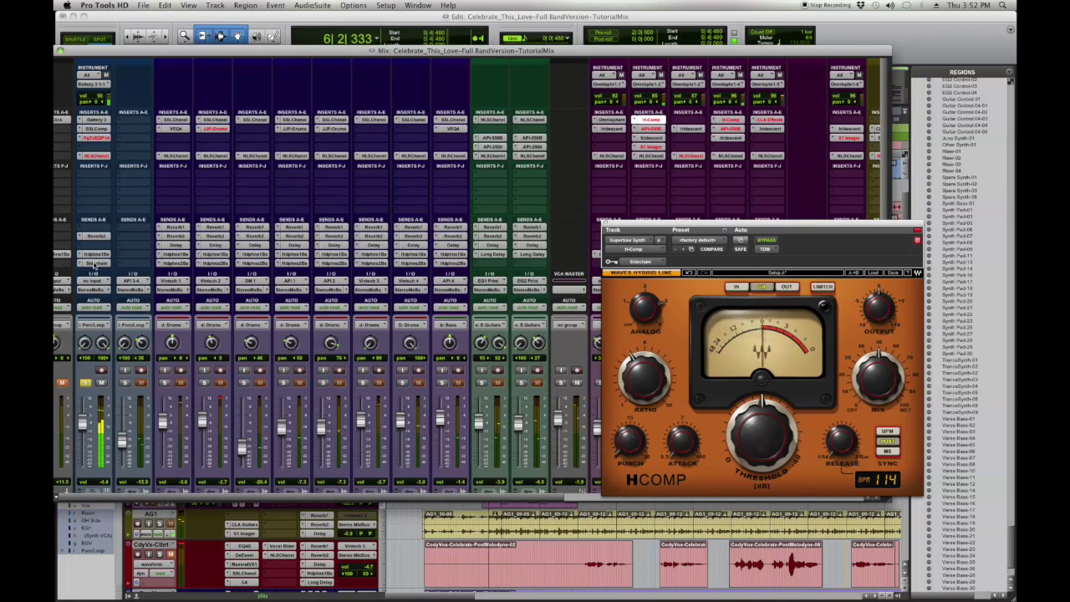
left_click(97, 264)
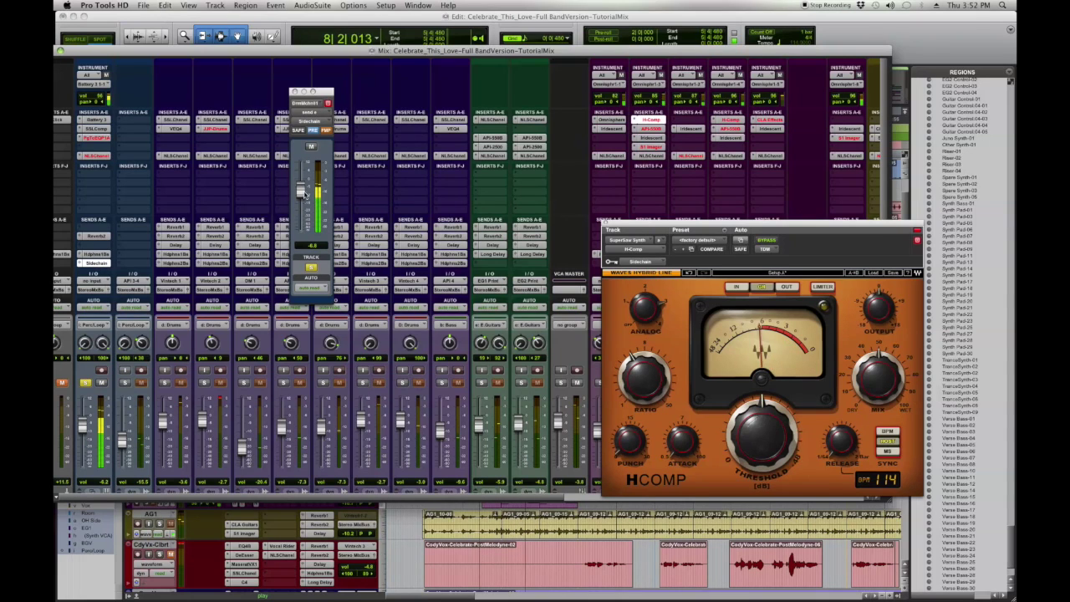
left_click_drag(300, 189, 301, 227)
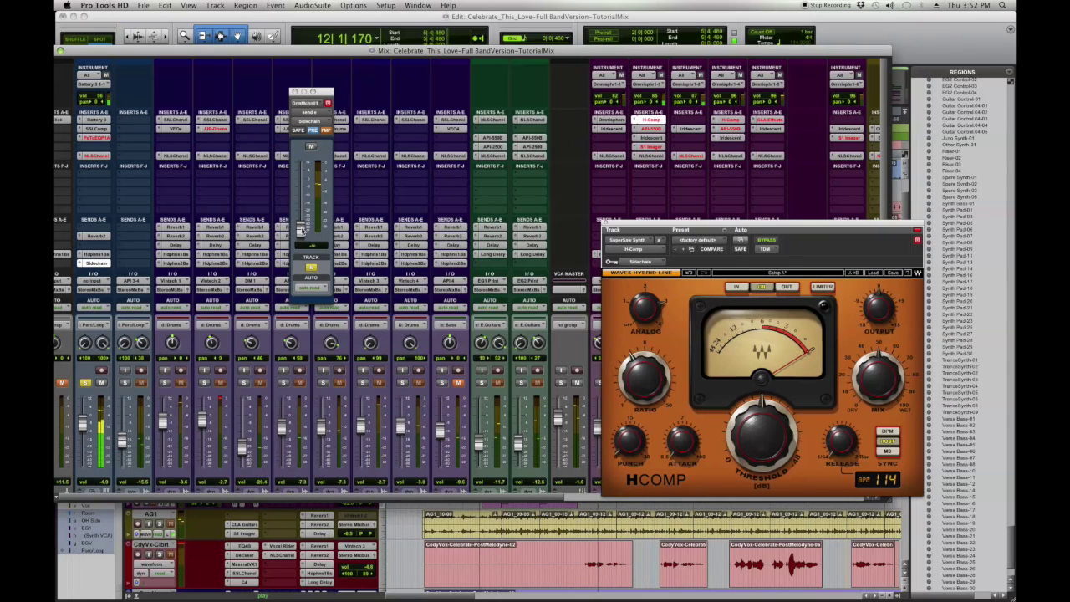
left_click_drag(300, 227, 302, 191)
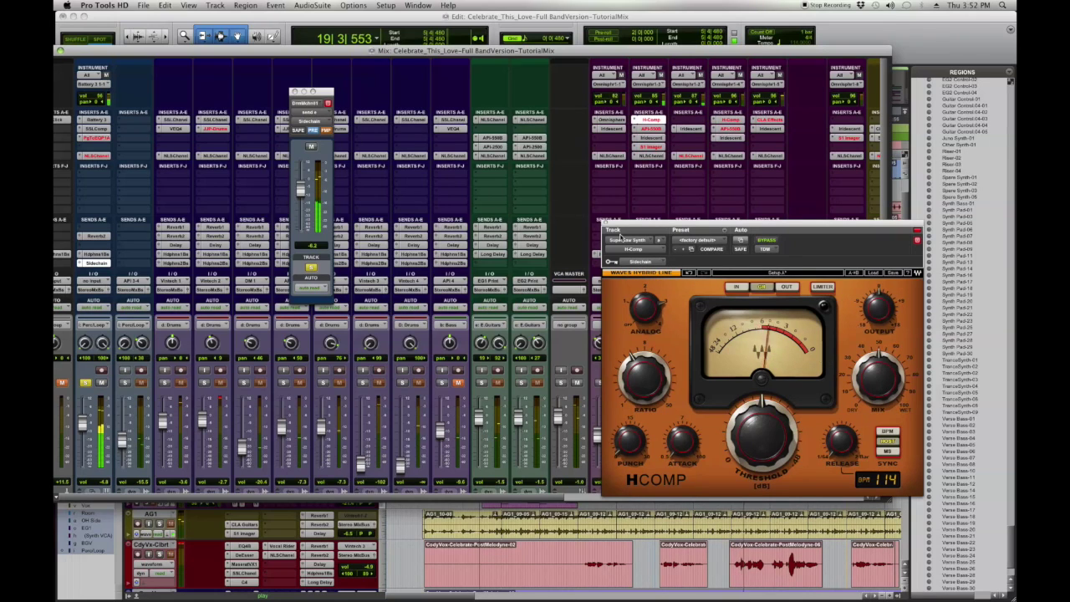
Step: Move the H-Comp window up, solo a channel, then close the compressor
left_click_drag(644, 226, 653, 88)
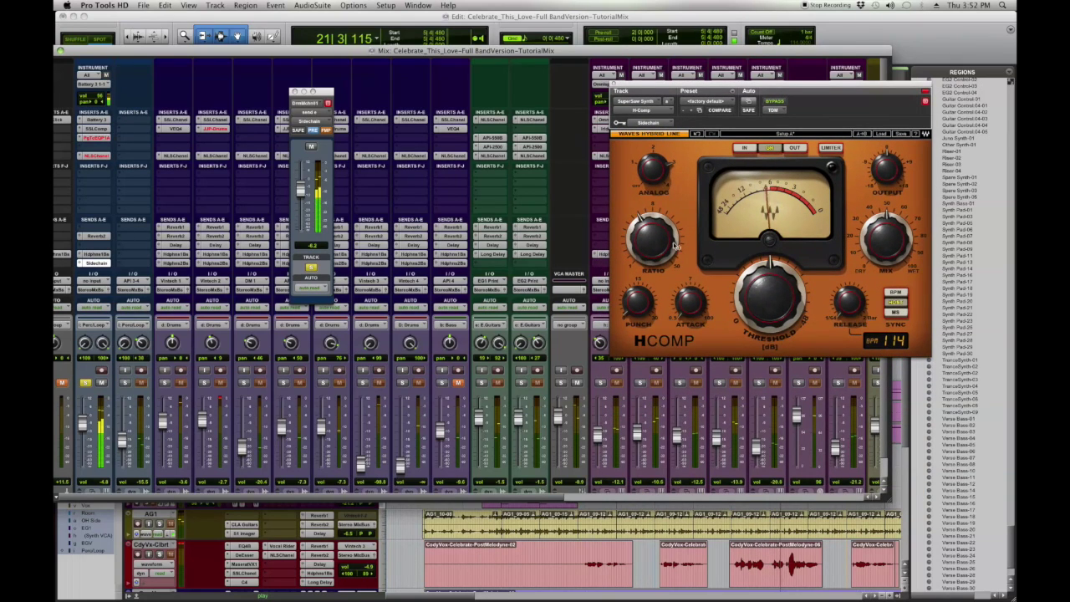
left_click(640, 383)
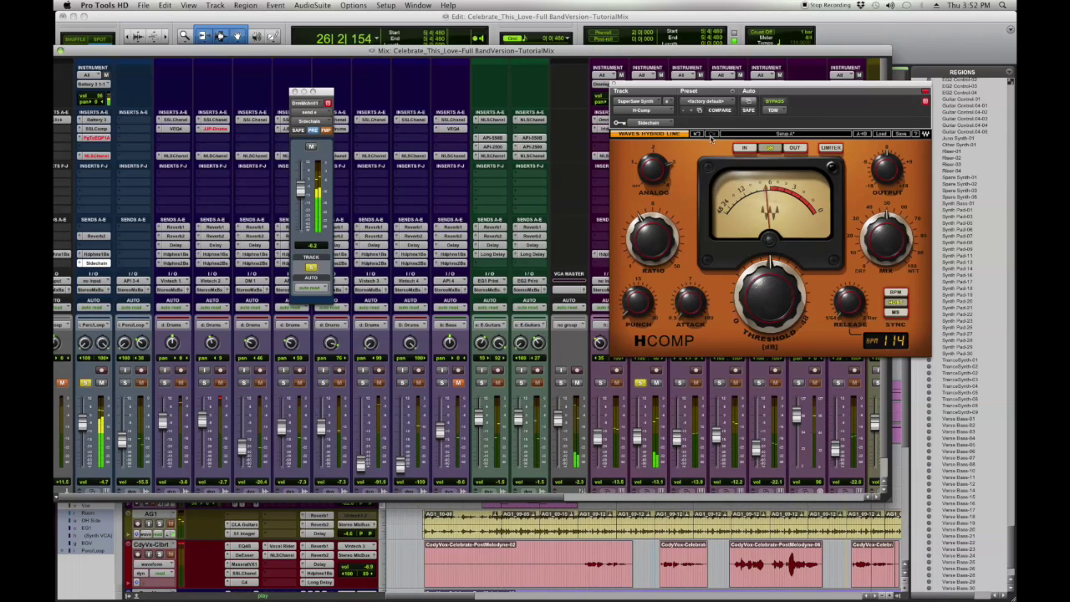
left_click(616, 84)
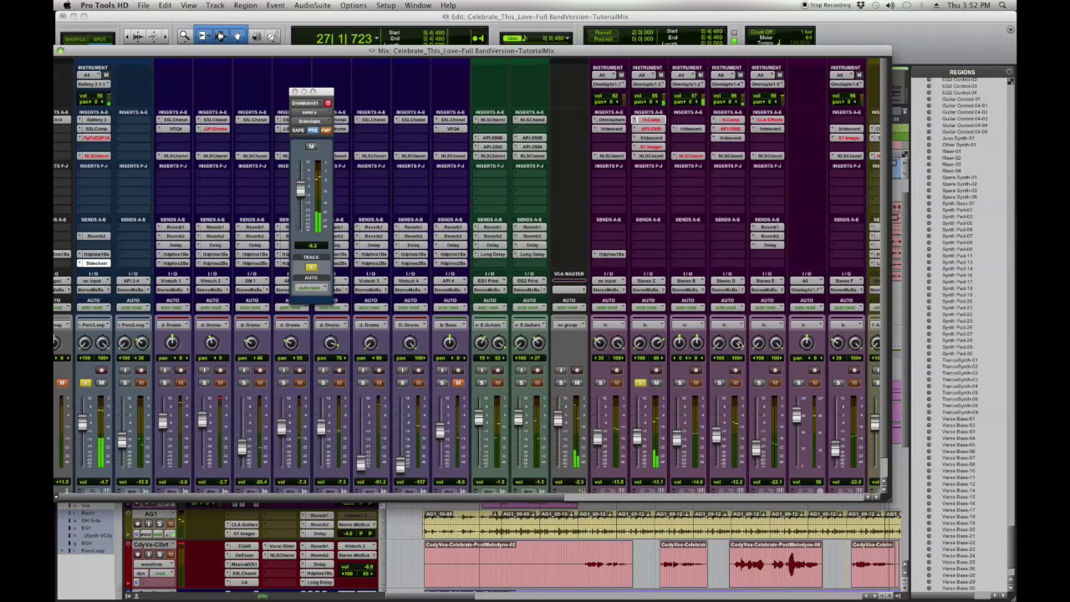
Step: Stop playback, reopen the SuperSaw Synth H-Comp, and move the Mix window higher
key("space")
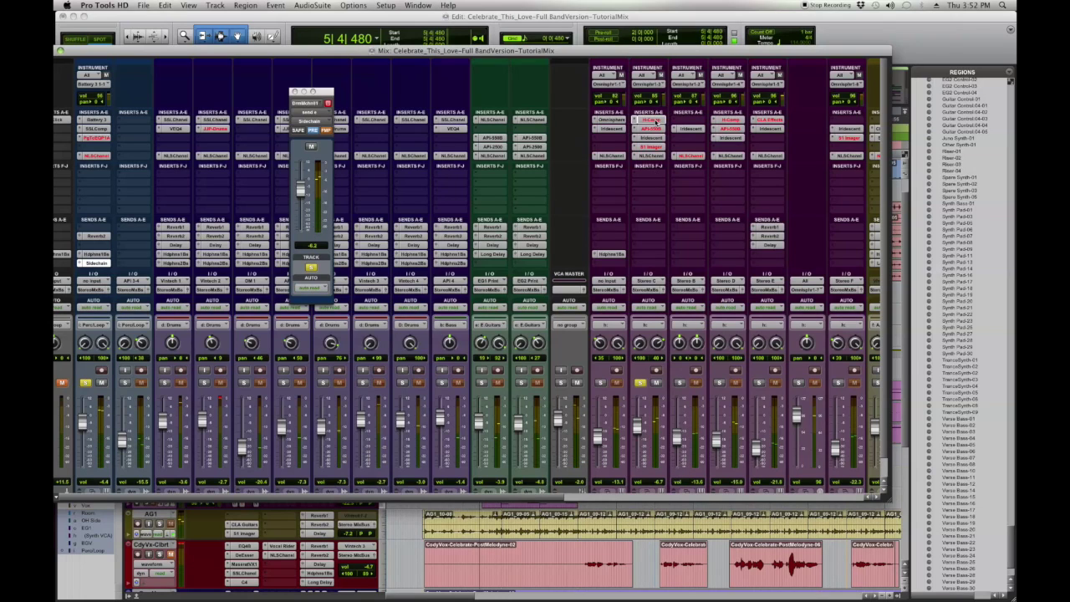
left_click(656, 121)
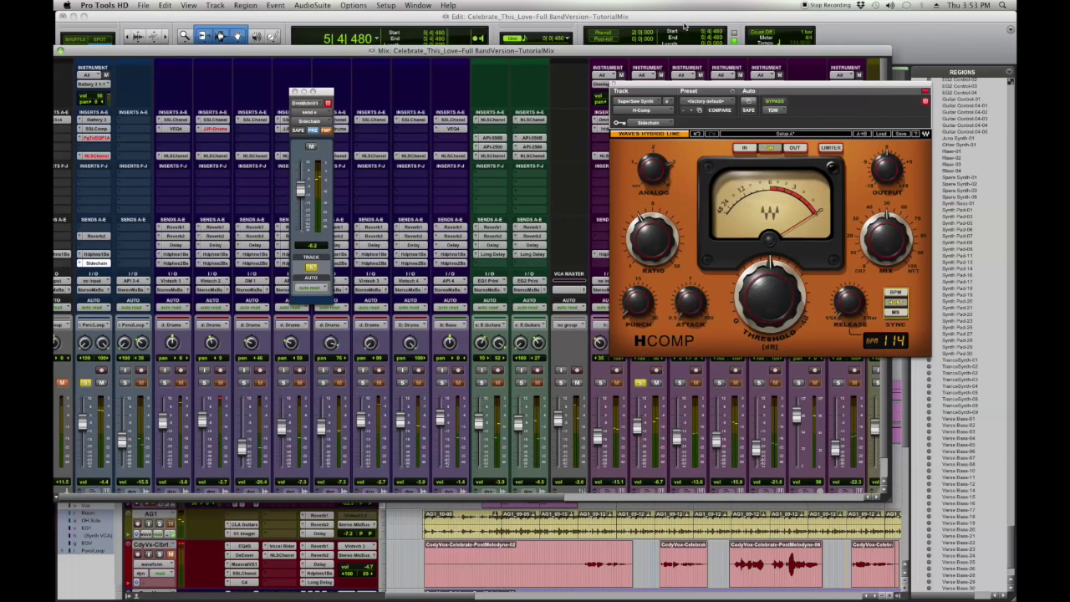
left_click_drag(792, 48, 820, 29)
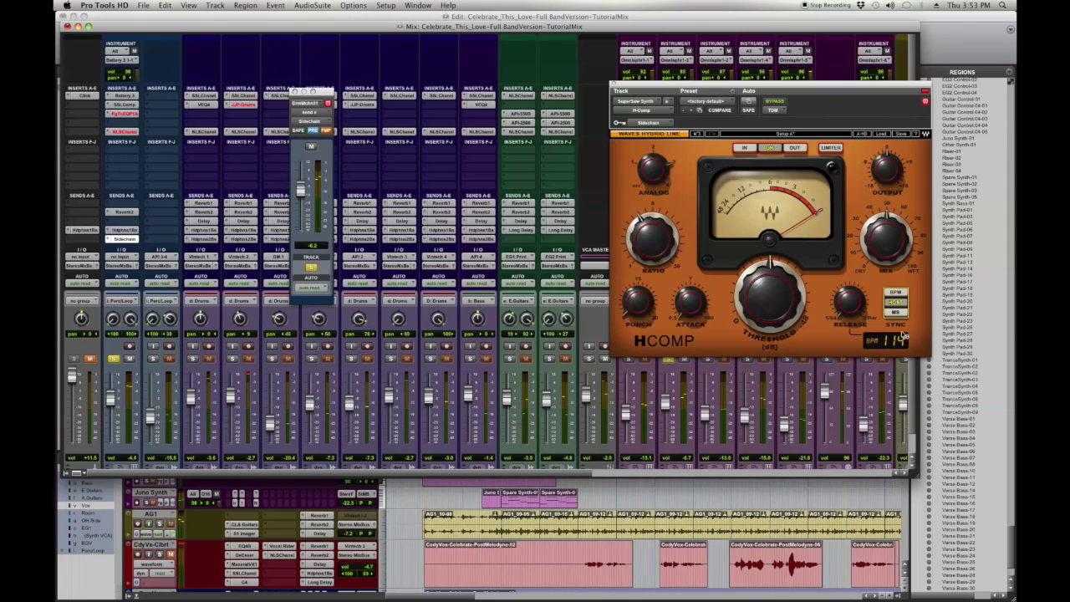
Step: Set the H-Comp release manually to 3.00, then re-sync it to host tempo at 114 BPM
left_click(895, 312)
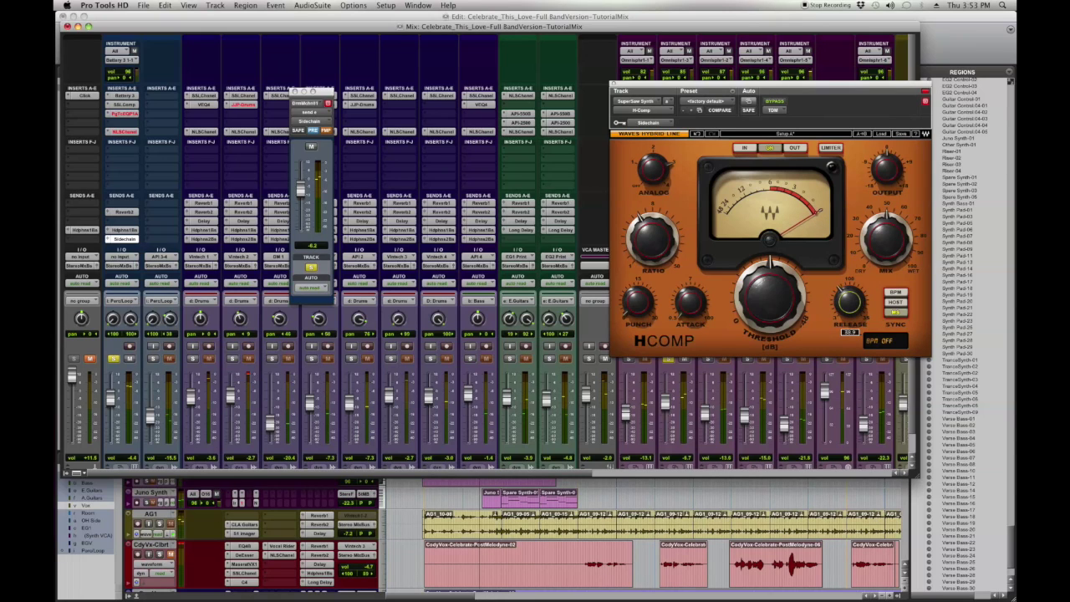
left_click_drag(852, 297, 852, 309)
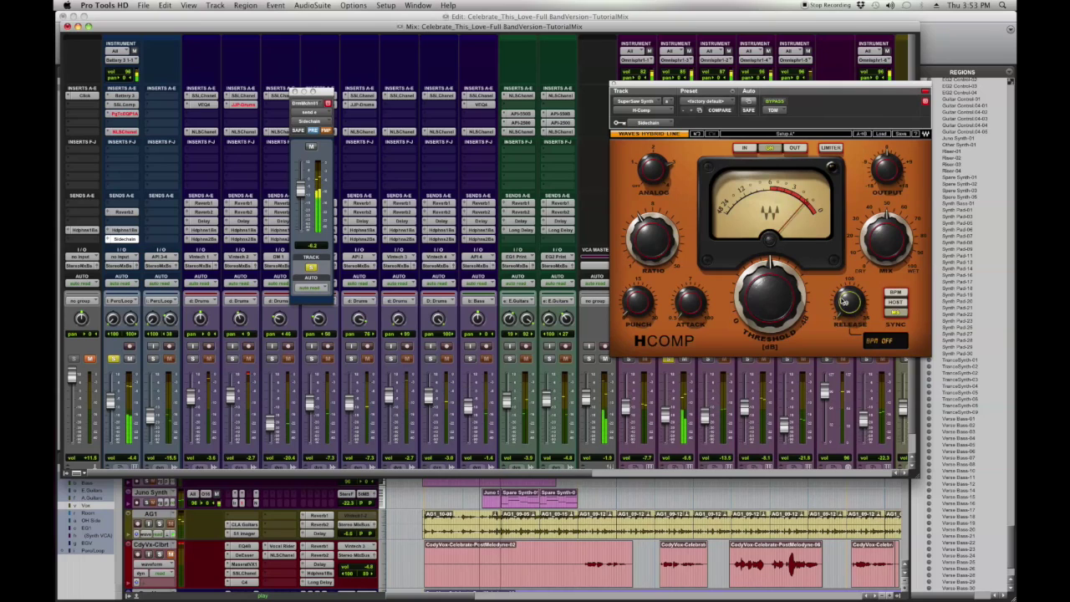
mouse_move(860, 299)
left_mouse_down()
mouse_move(860, 316)
mouse_move(860, 303)
left_mouse_up()
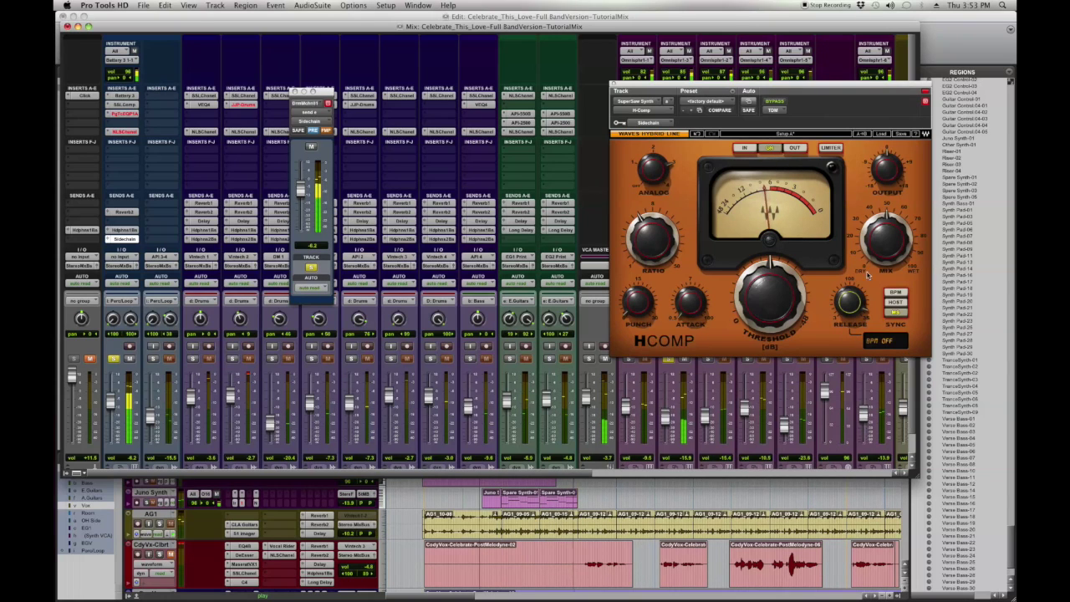
left_click_drag(850, 298, 851, 313)
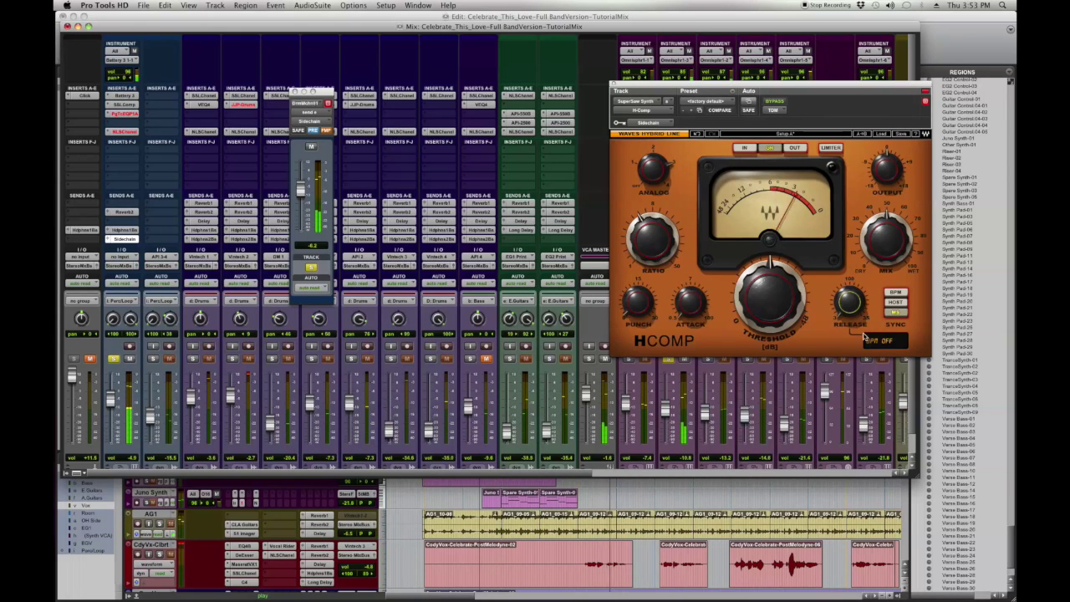
left_click(900, 303)
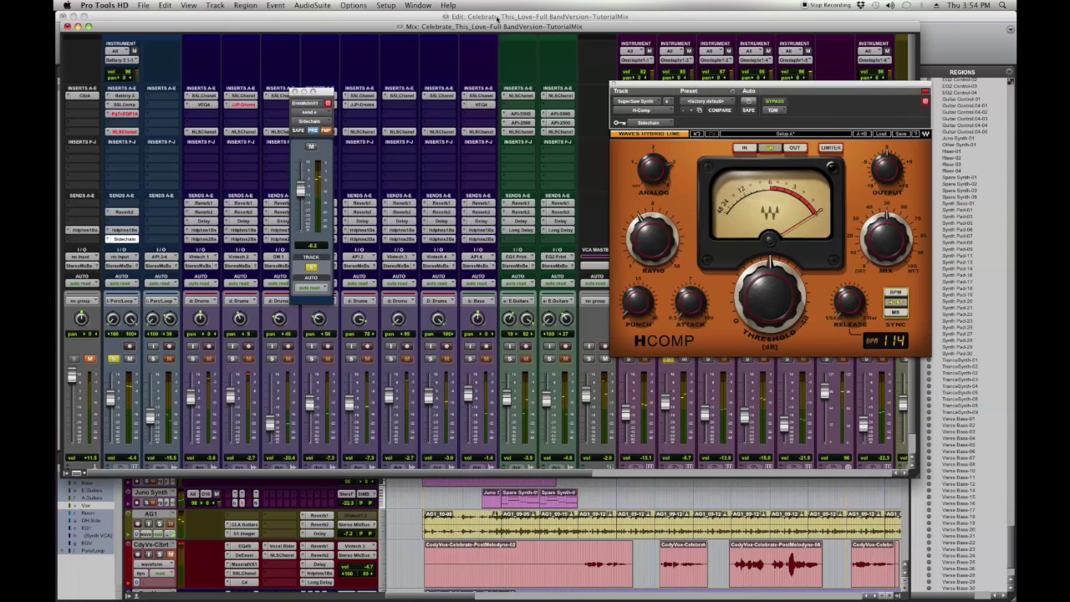
left_click_drag(504, 27, 511, 88)
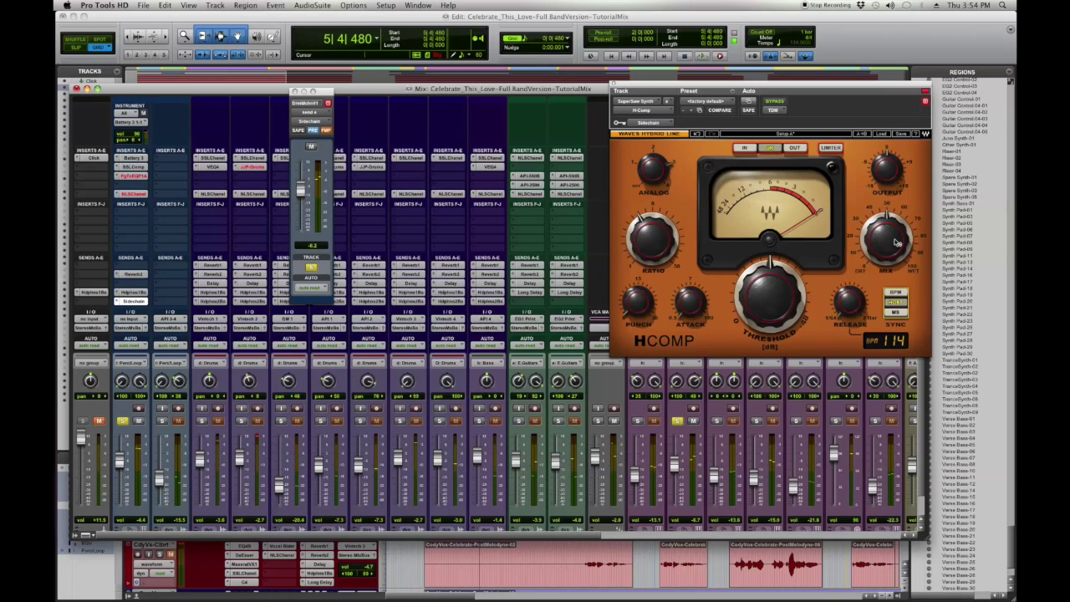
Step: Sweep the H-Comp Mix between 0.0 and 100.0 during playback, settling at 51.6
mouse_move(894, 251)
left_click_drag(894, 247, 902, 253)
left_click_drag(889, 217, 886, 229)
key("space")
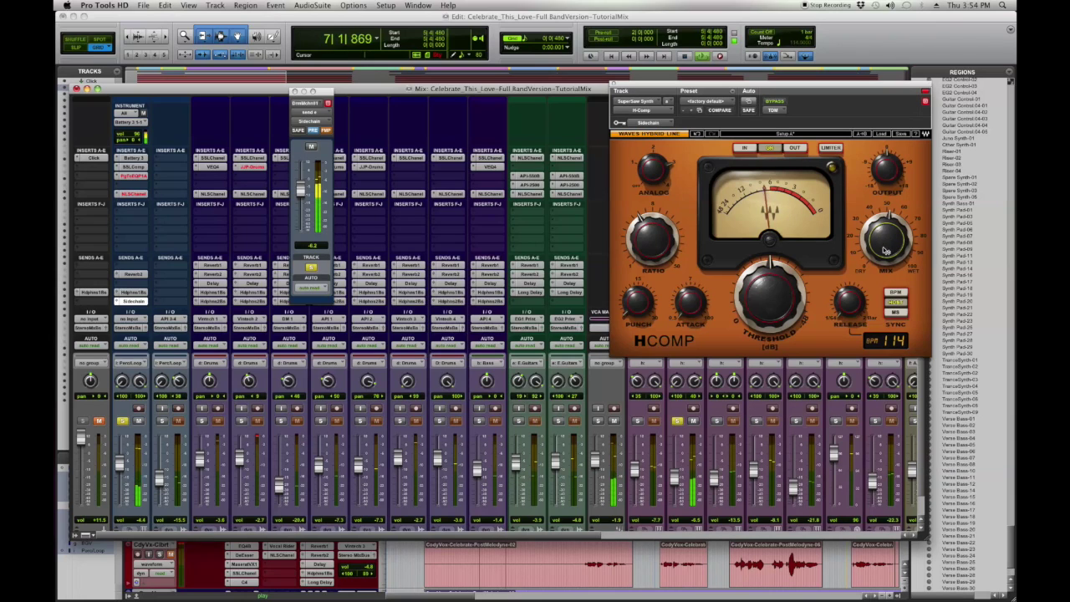
left_click(891, 245, "alt")
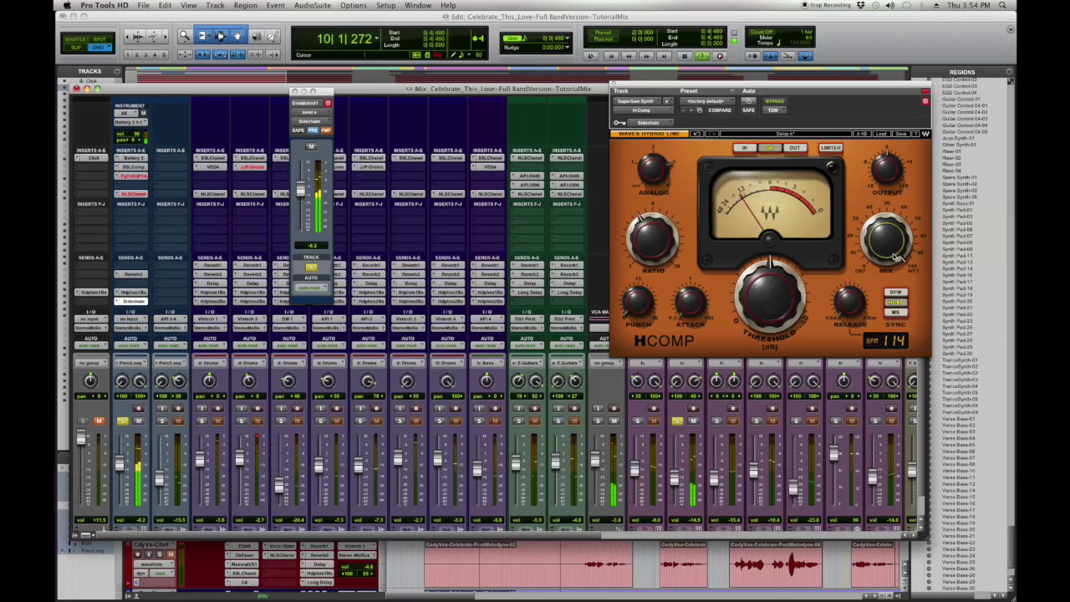
mouse_move(889, 245)
left_click_drag(889, 245, 886, 255)
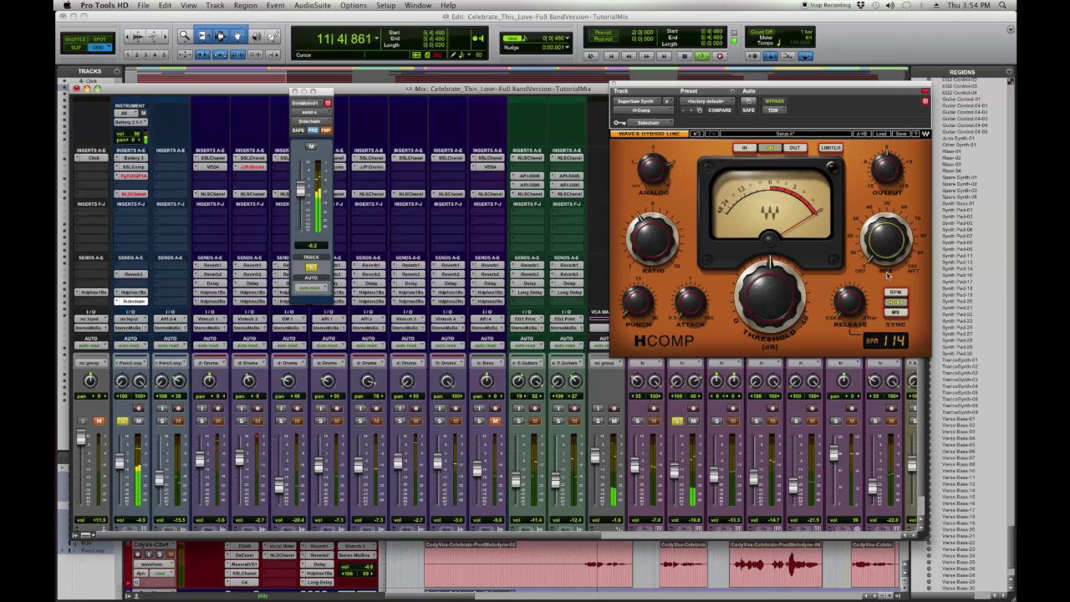
left_click_drag(884, 245, 884, 224)
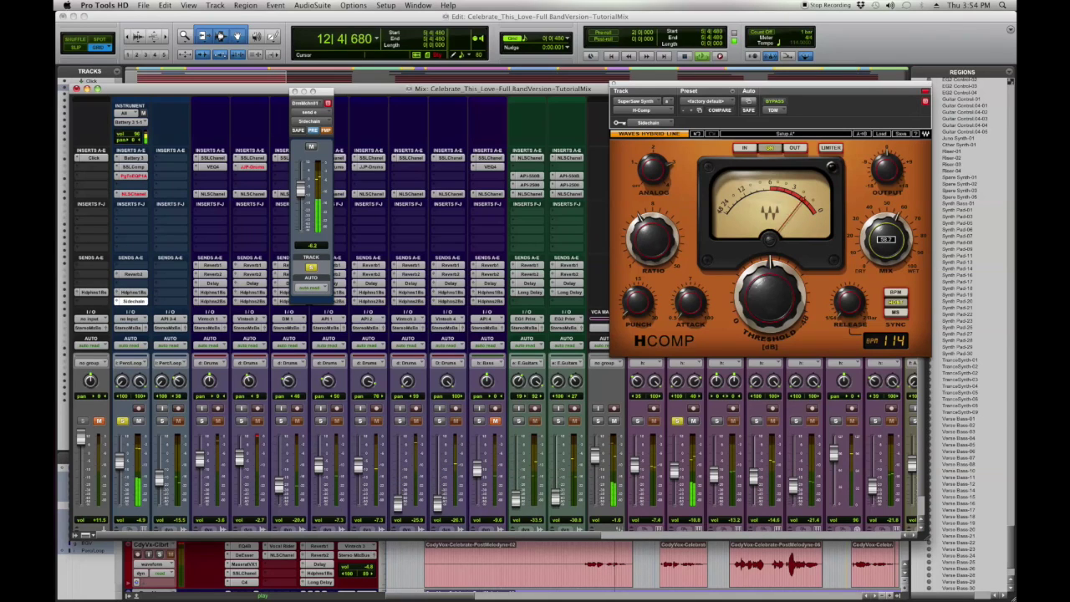
left_click_drag(885, 224, 885, 228)
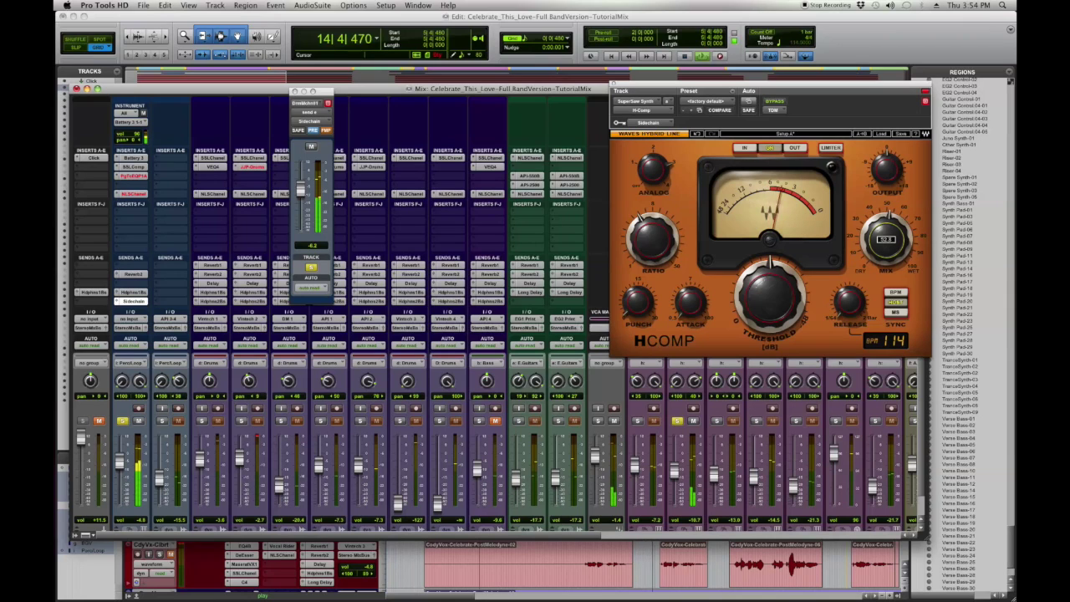
key("space")
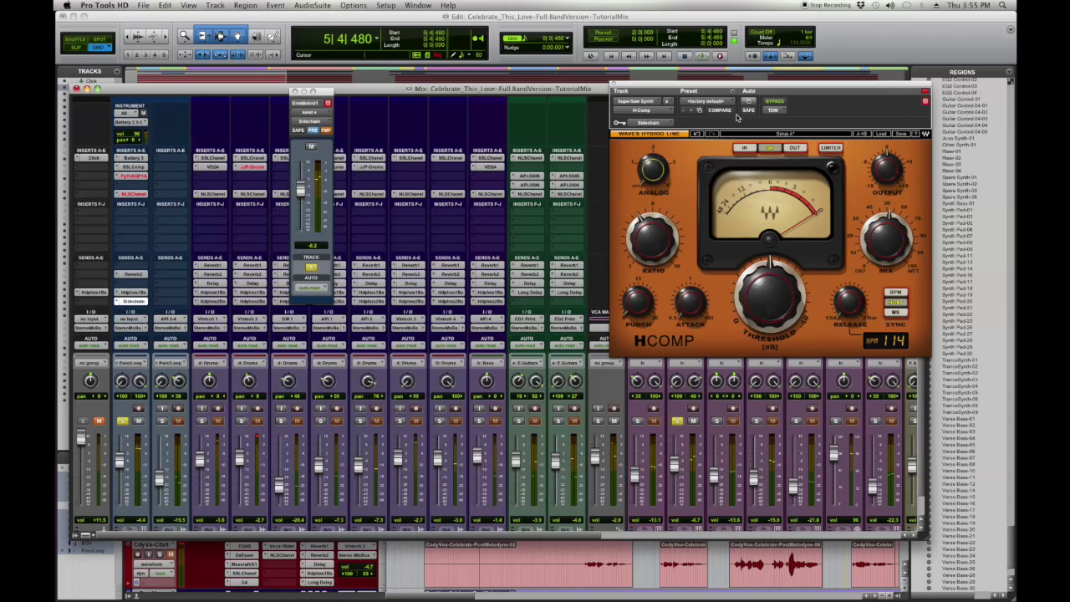
Step: Play and restart the mix to hear the sidechained SuperSaw synth pumping
key("space")
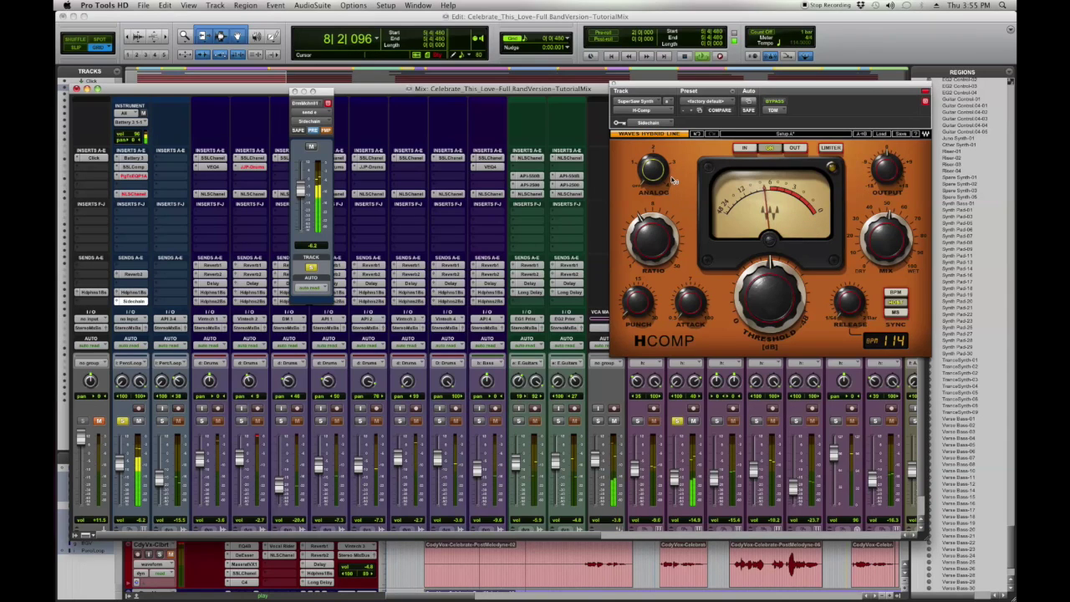
key("space")
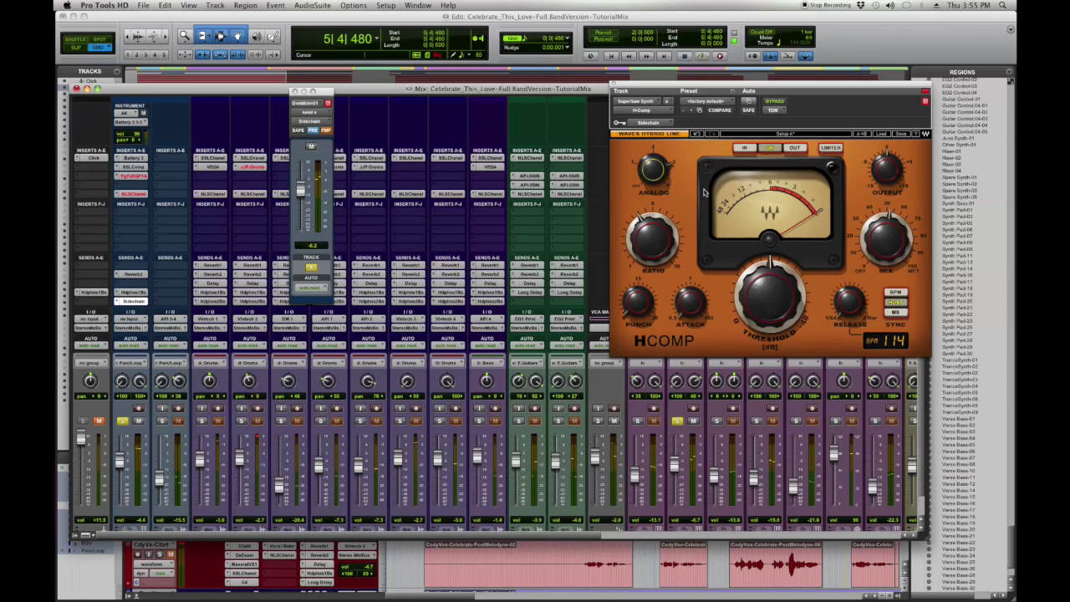
key("space")
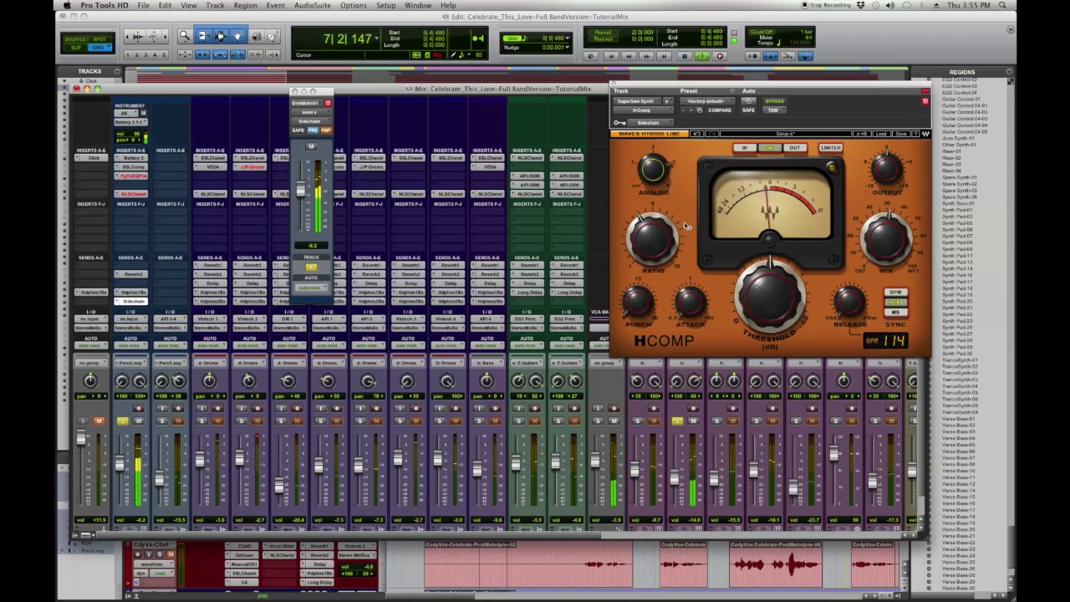
mouse_move(686, 226)
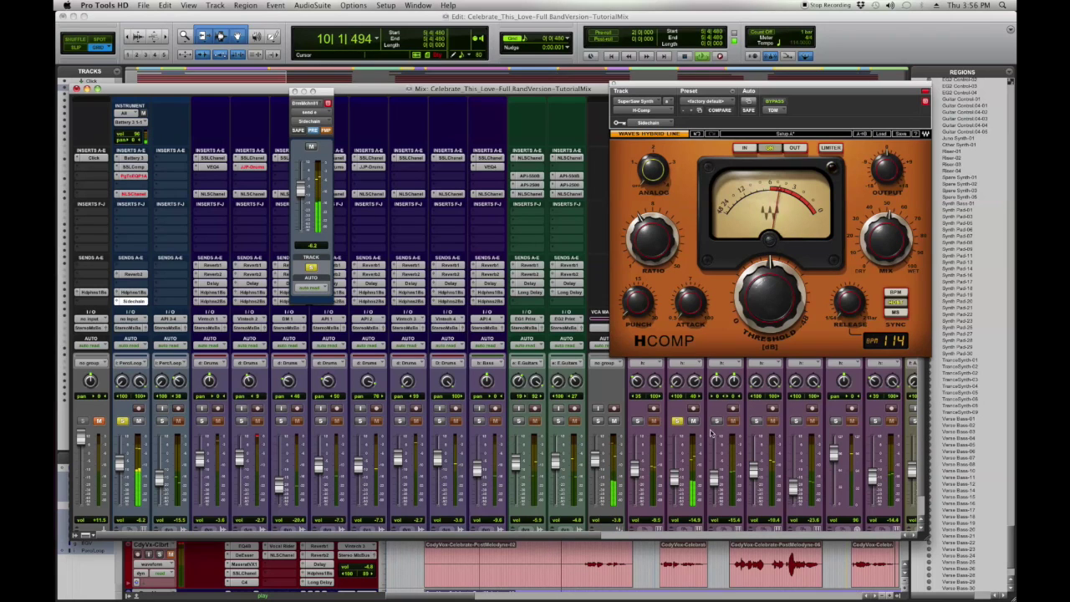
scroll(705, 431, "down", 1)
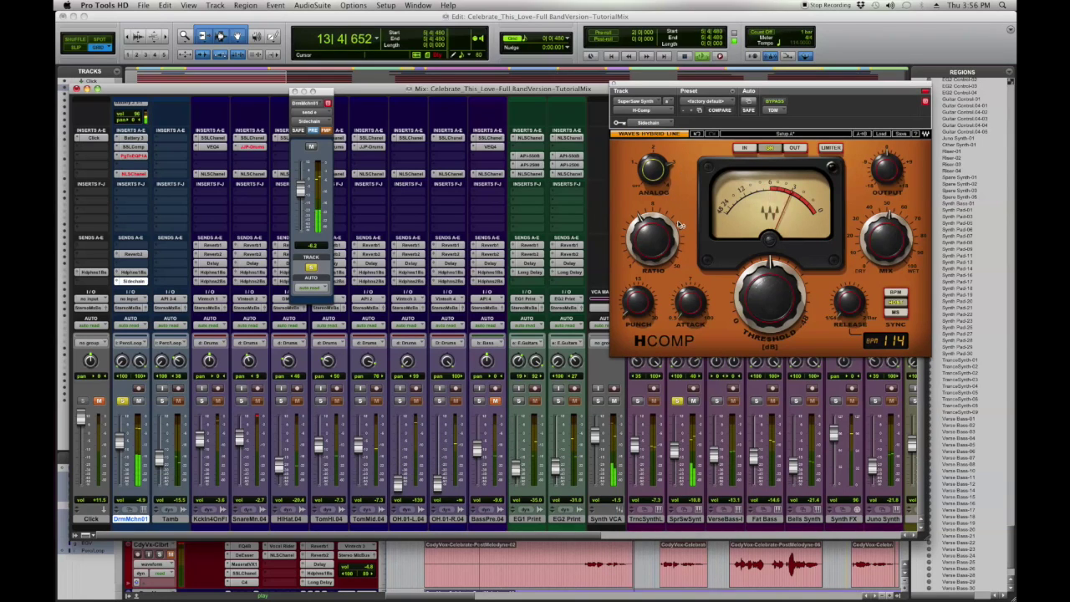
Step: Audition the synth once more, close its H-Comp, and bring up the Fat Bass H-Comp
key("space")
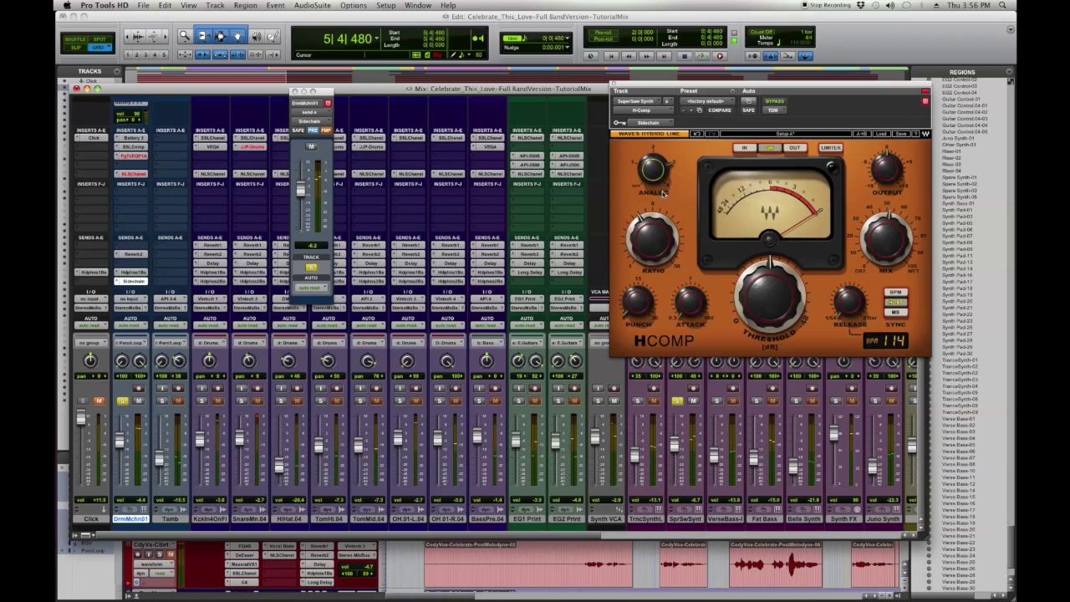
key("space")
key("space")
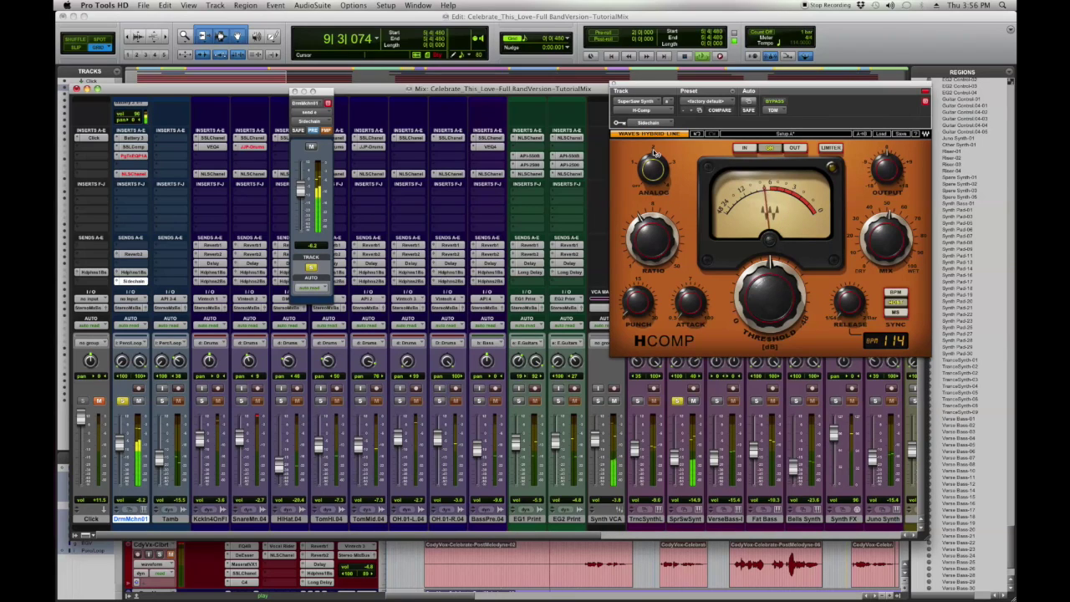
key("space")
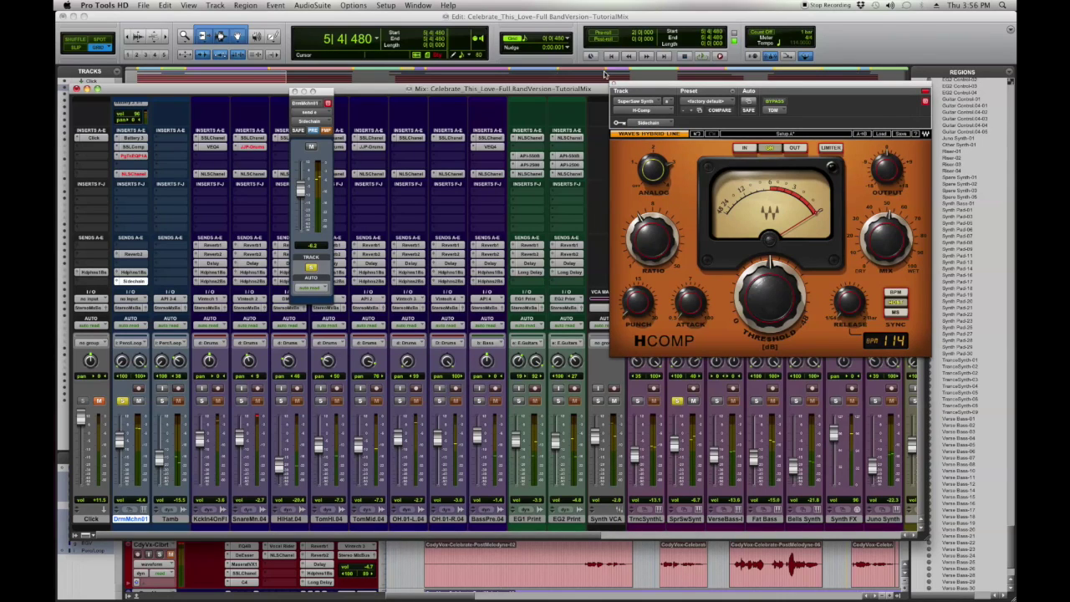
left_click(614, 86)
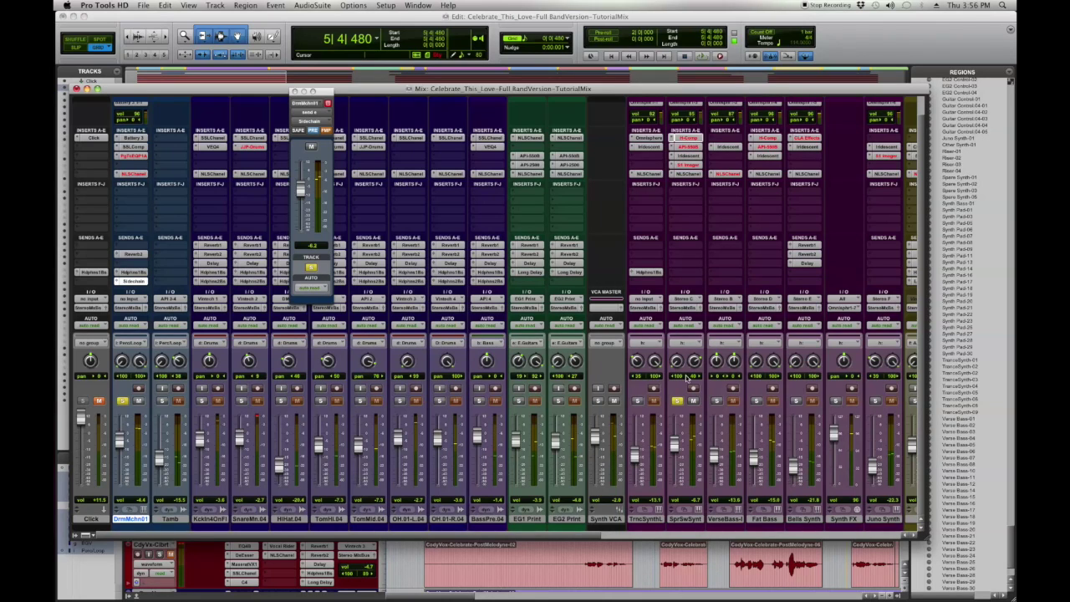
left_click(766, 139)
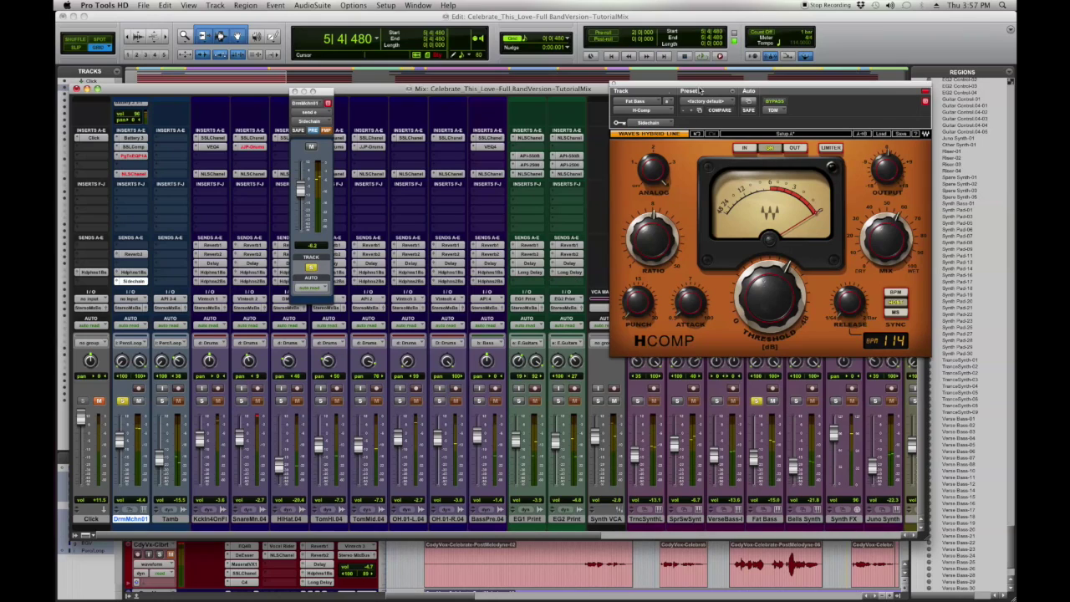
Step: During playback, pull the Fat Bass H-Comp Mix fully dry, then set it to about 61.3 and close it
key("space")
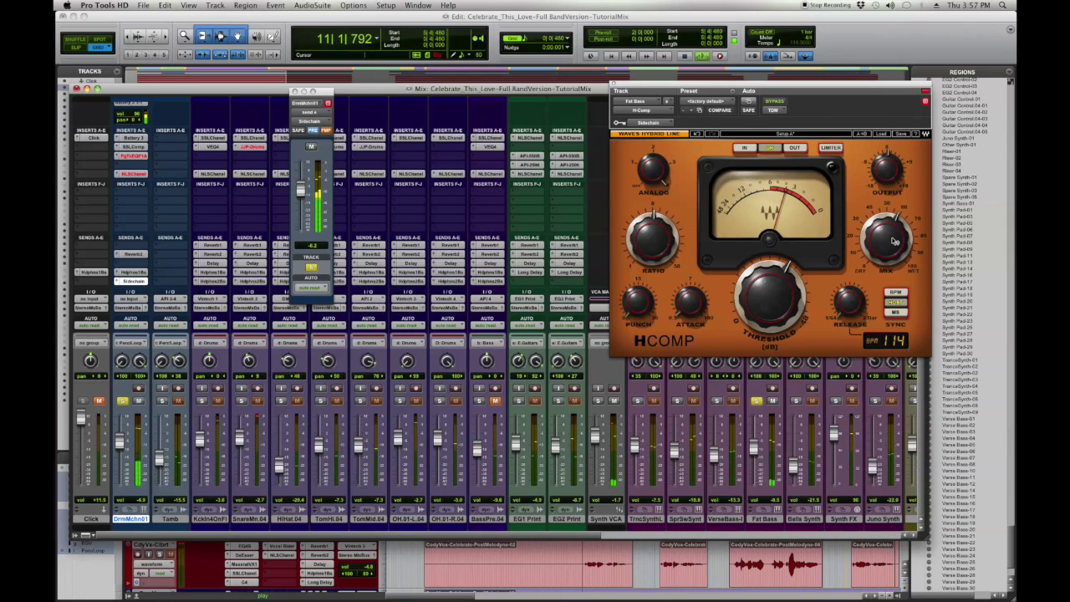
mouse_move(895, 241)
key("space")
key("space")
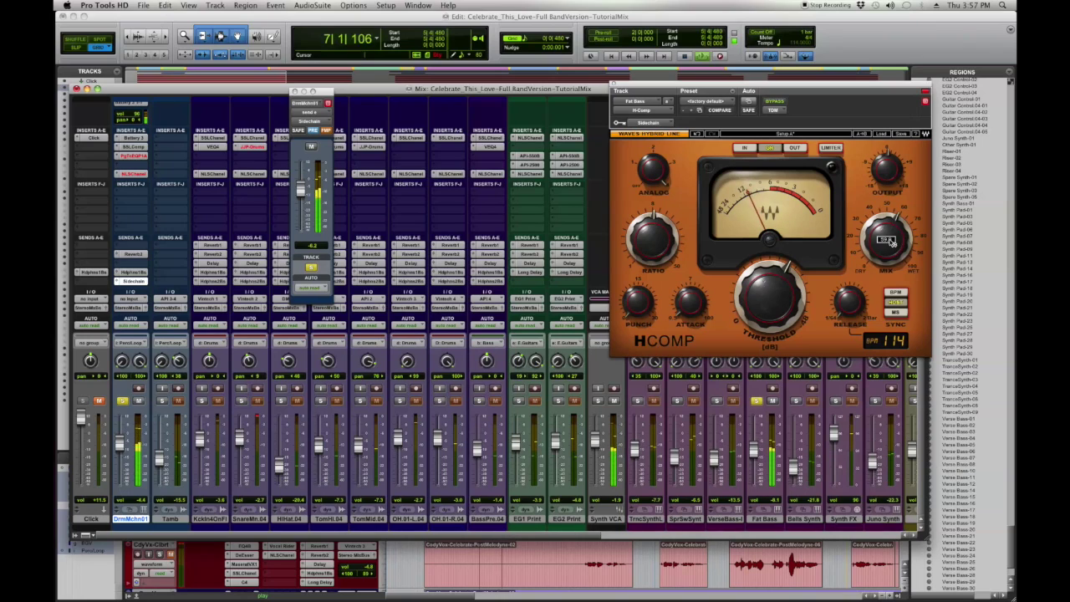
left_click(891, 241)
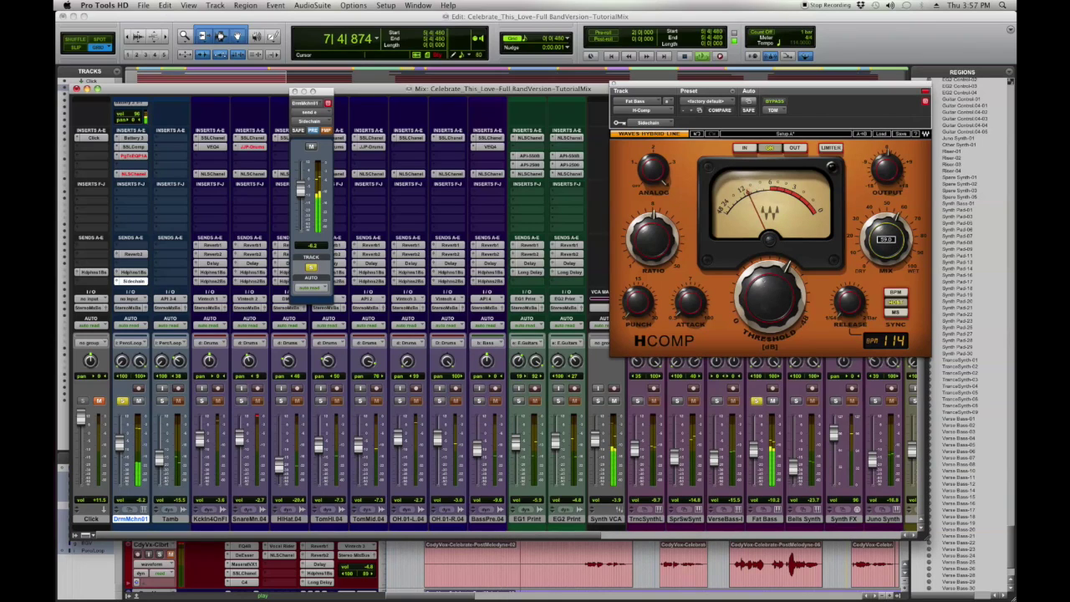
left_click_drag(892, 241, 893, 214)
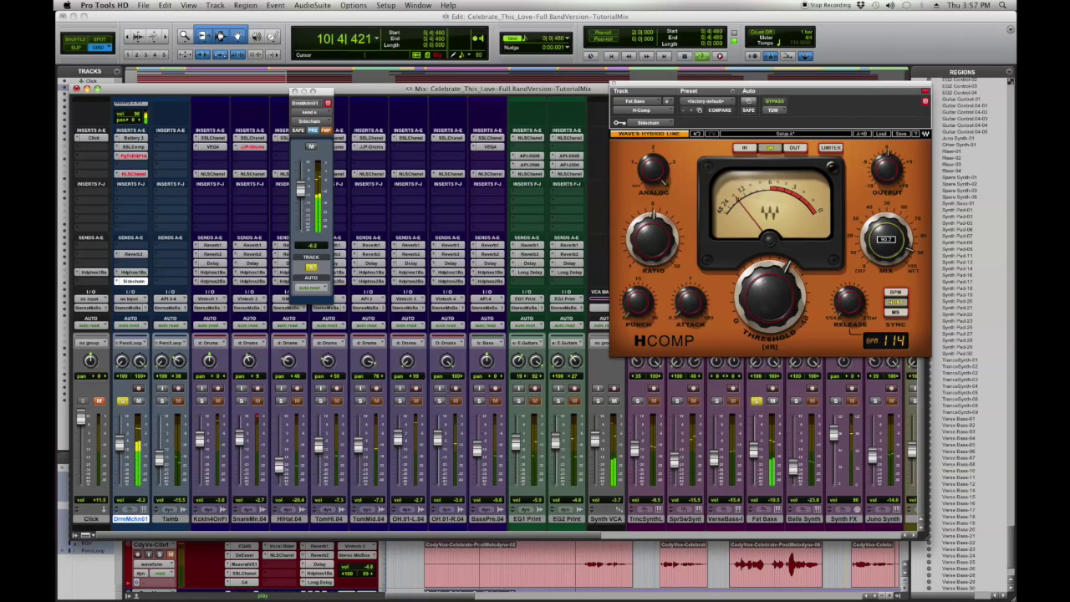
key("space")
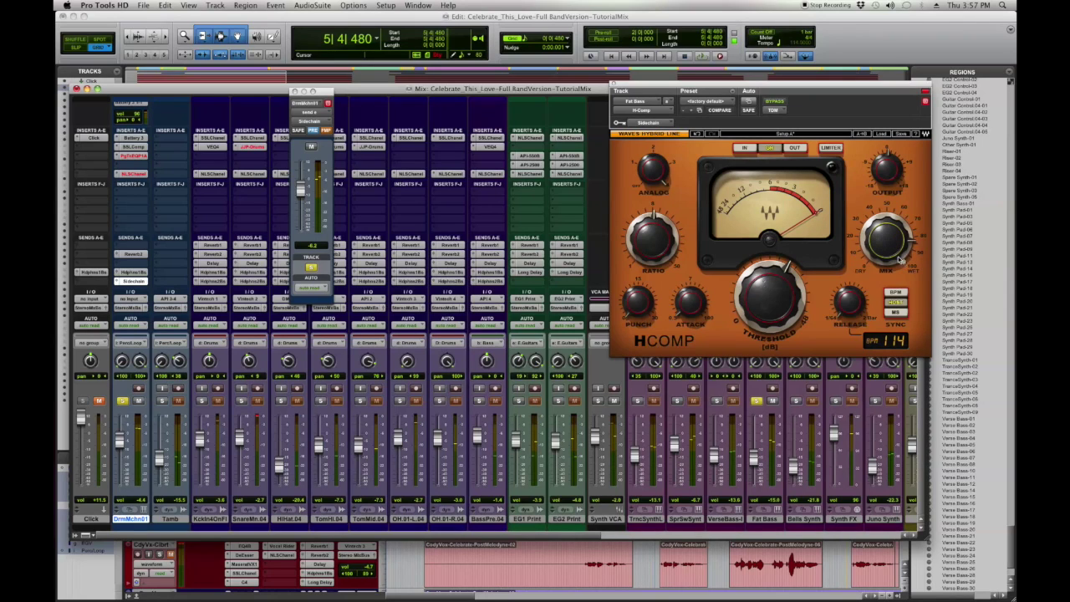
left_click_drag(900, 245, 900, 234)
left_click(614, 87)
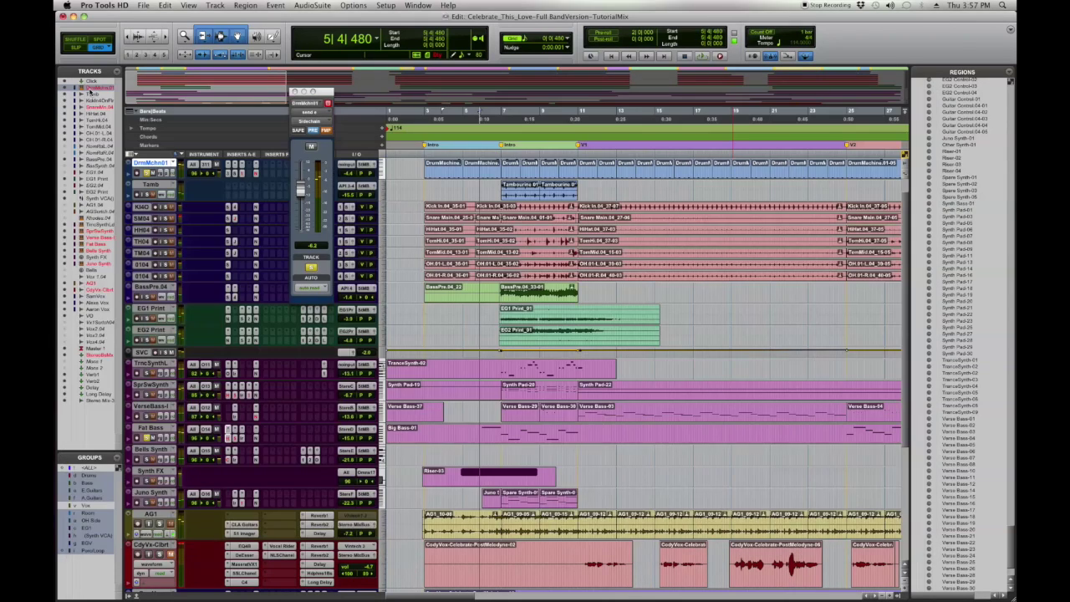
Step: Close the Mix window and scroll the Edit timeline toward the C3 marker
left_click(75, 89)
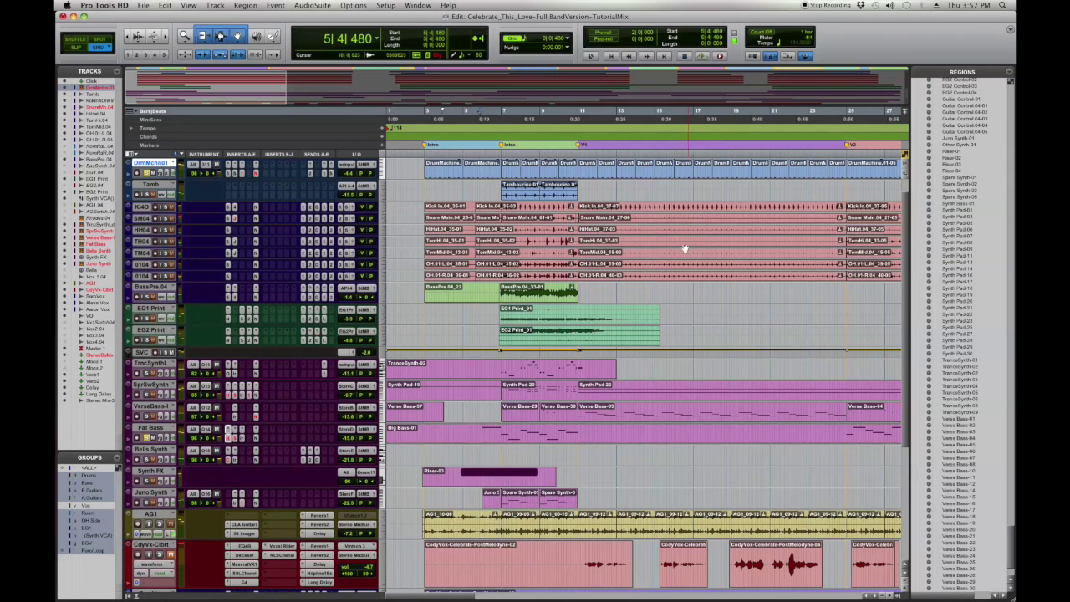
scroll(699, 318, "right", 10)
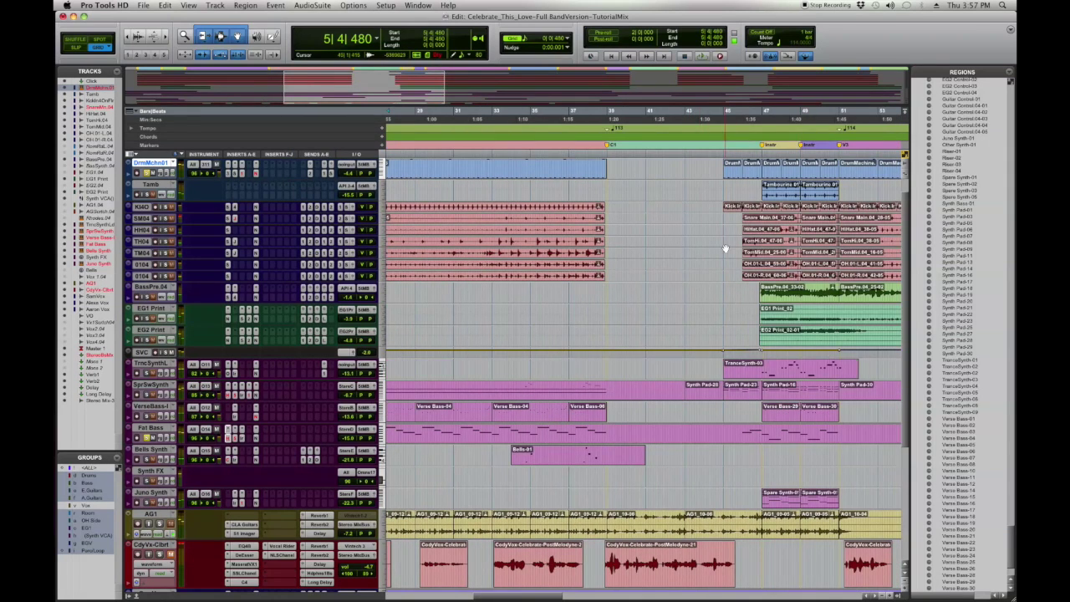
scroll(725, 247, "right", 12)
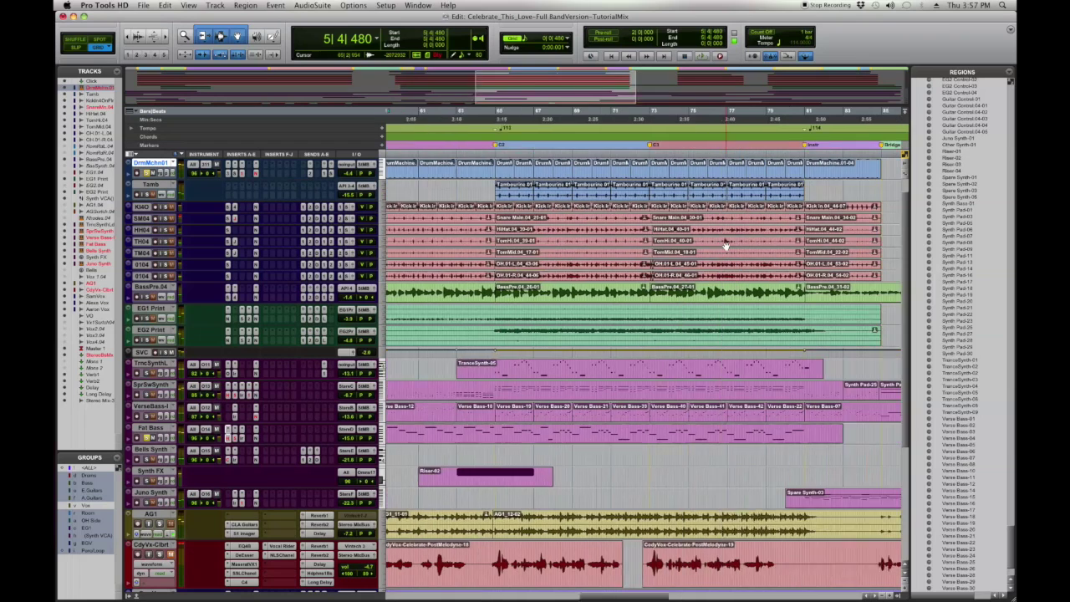
scroll(725, 244, "right", 3)
Step: Set the start point at C3 (bar 73) and bring up DrmMchn01's Sidechain send a window
left_click(506, 147)
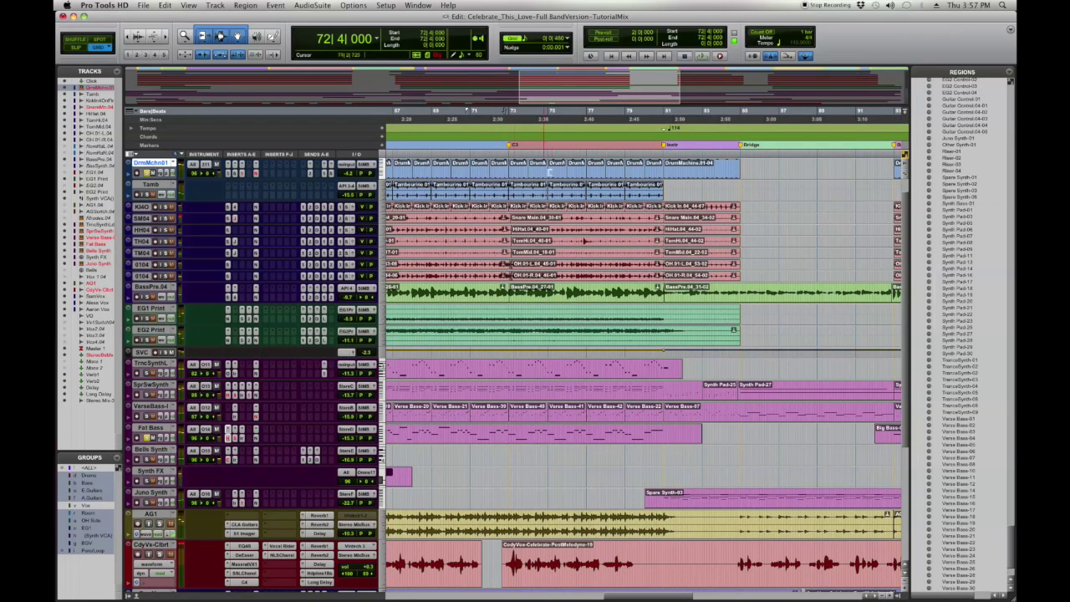
scroll(527, 149, "left", 4)
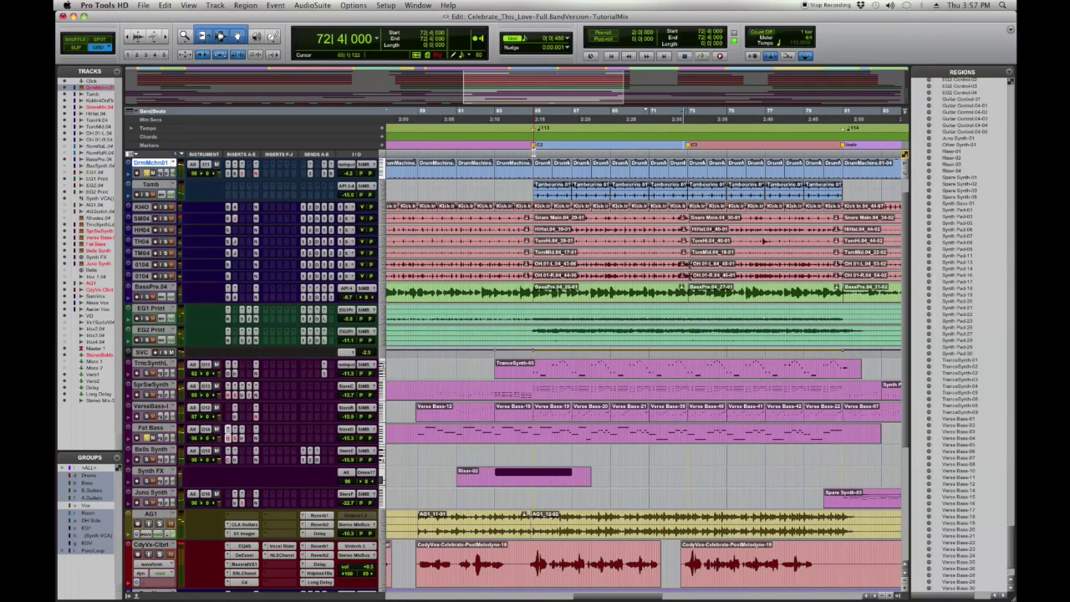
left_click(690, 146)
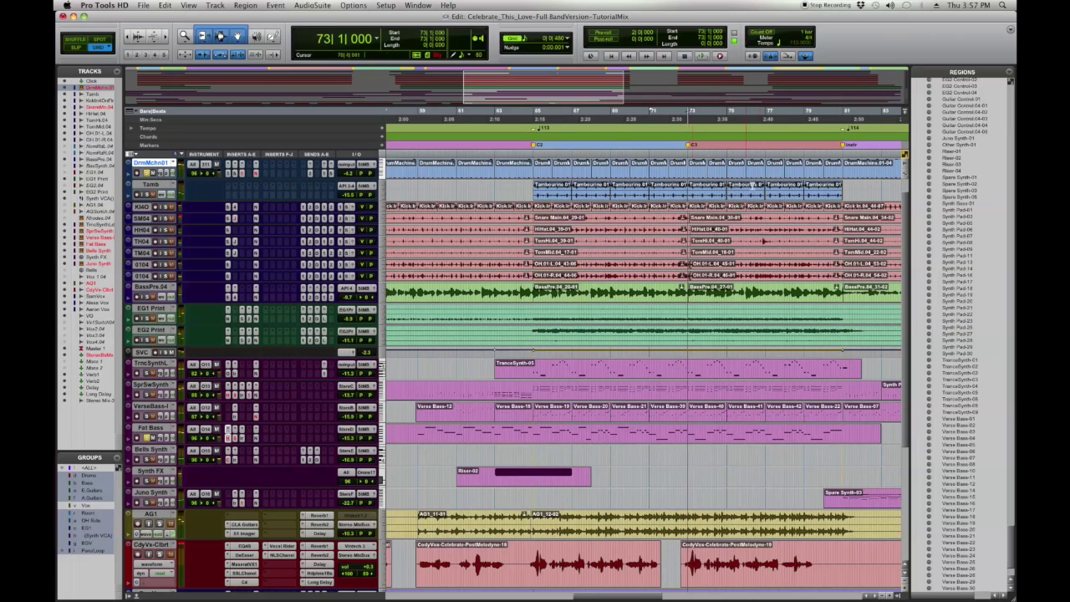
scroll(755, 186, "right", 2)
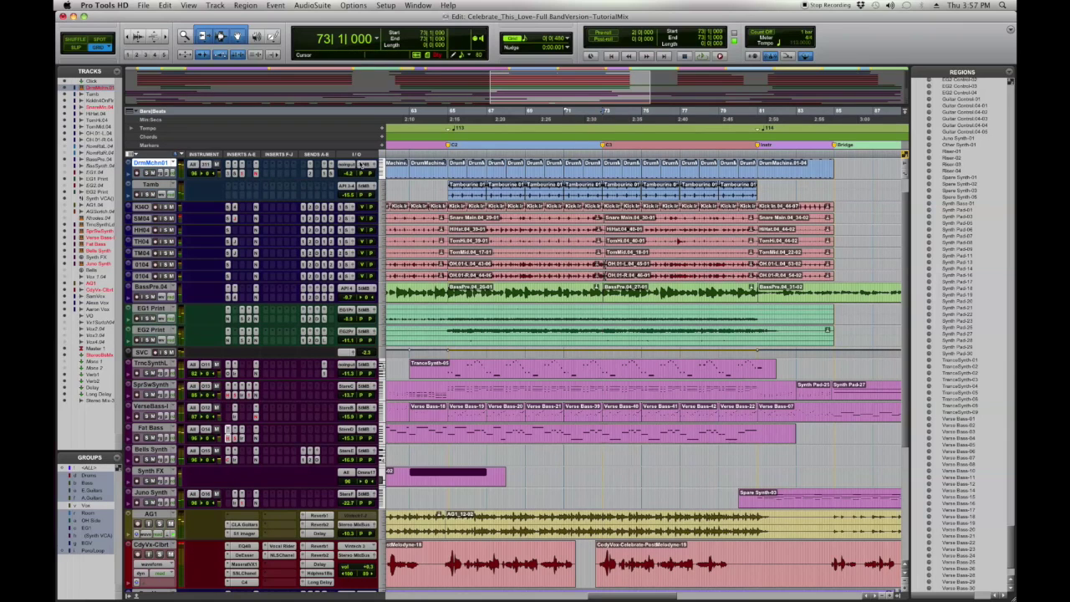
left_click(335, 174)
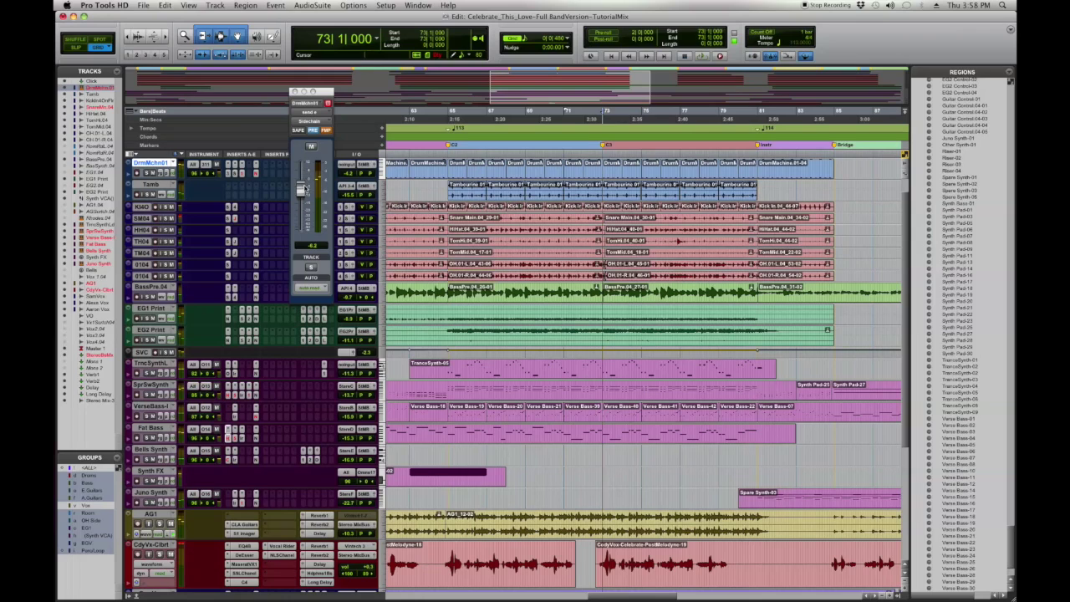
Step: Mute and unmute the drum Sidechain send twice
left_click(311, 148)
left_click(311, 148)
left_click(311, 148)
left_click(312, 148)
Step: Play from bar 73 while toggling the send's mute, stopping with the send muted
key("space")
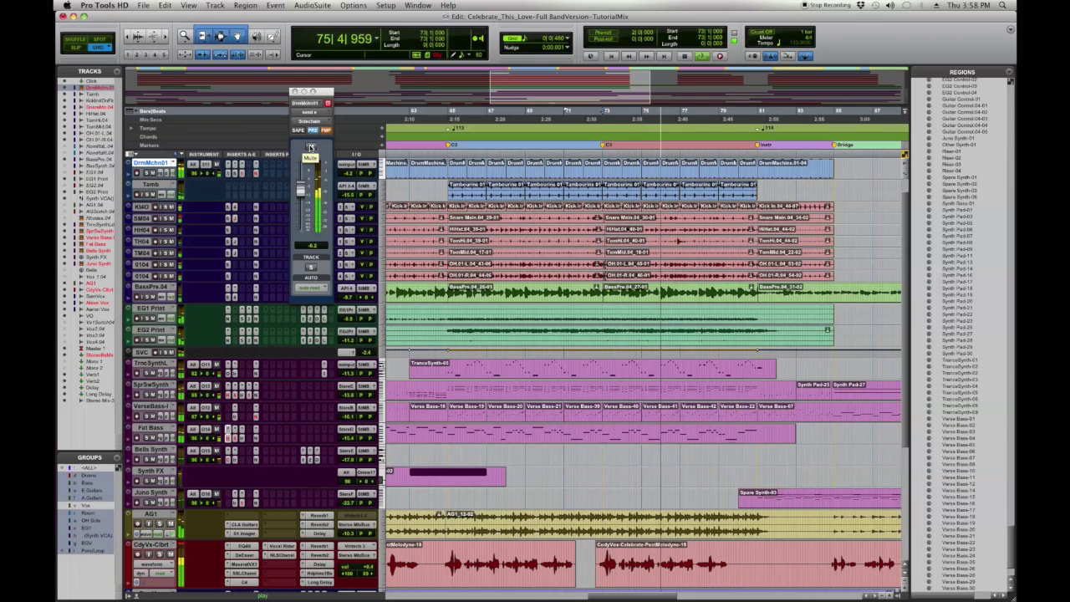
left_click(309, 147)
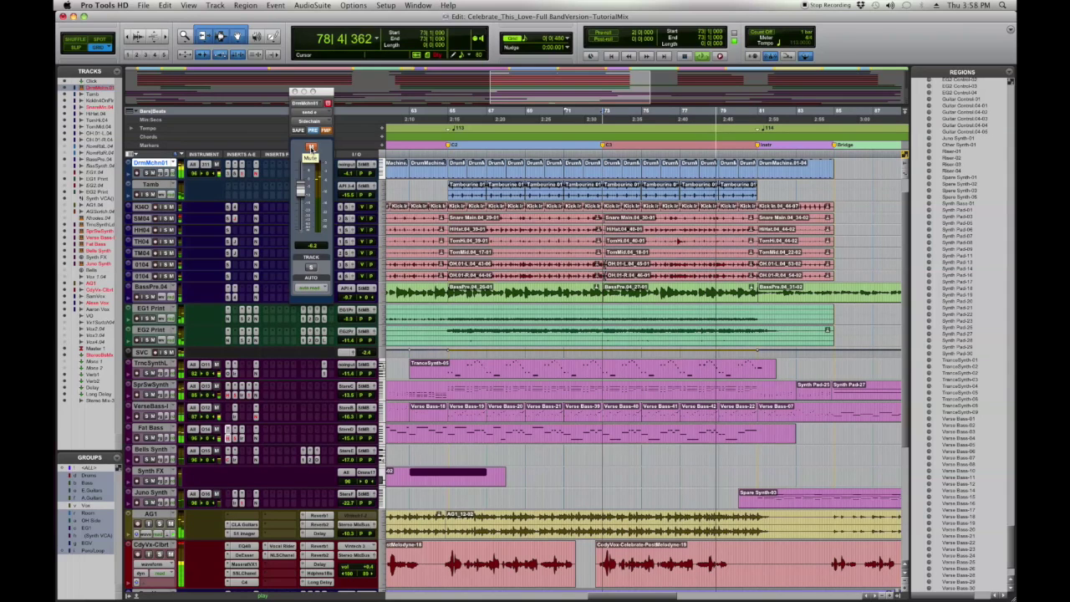
left_click(310, 148)
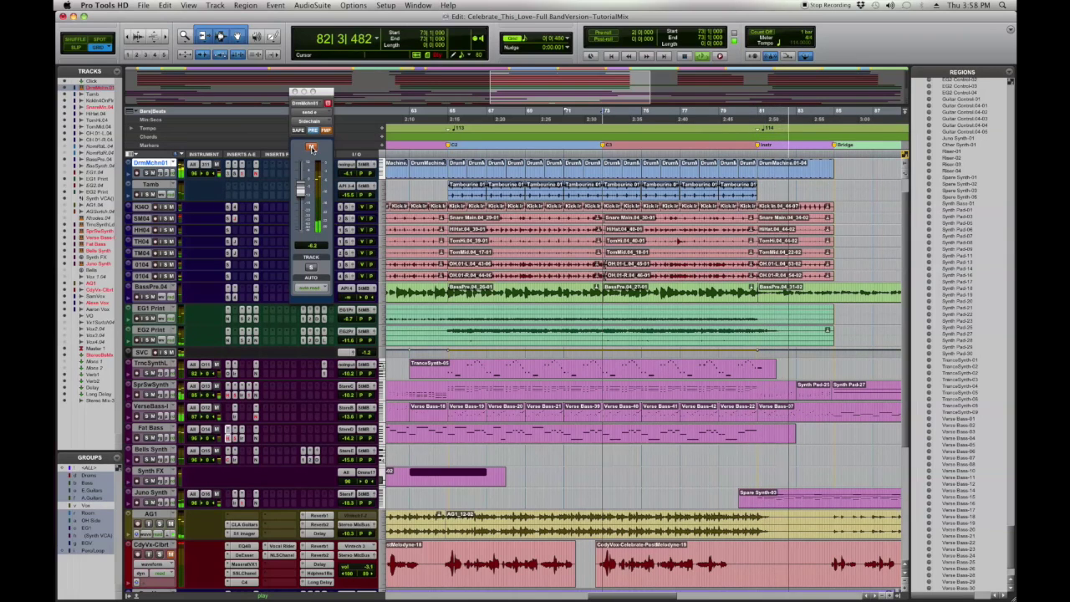
left_click(311, 148)
key("space")
scroll(724, 208, "right", 10)
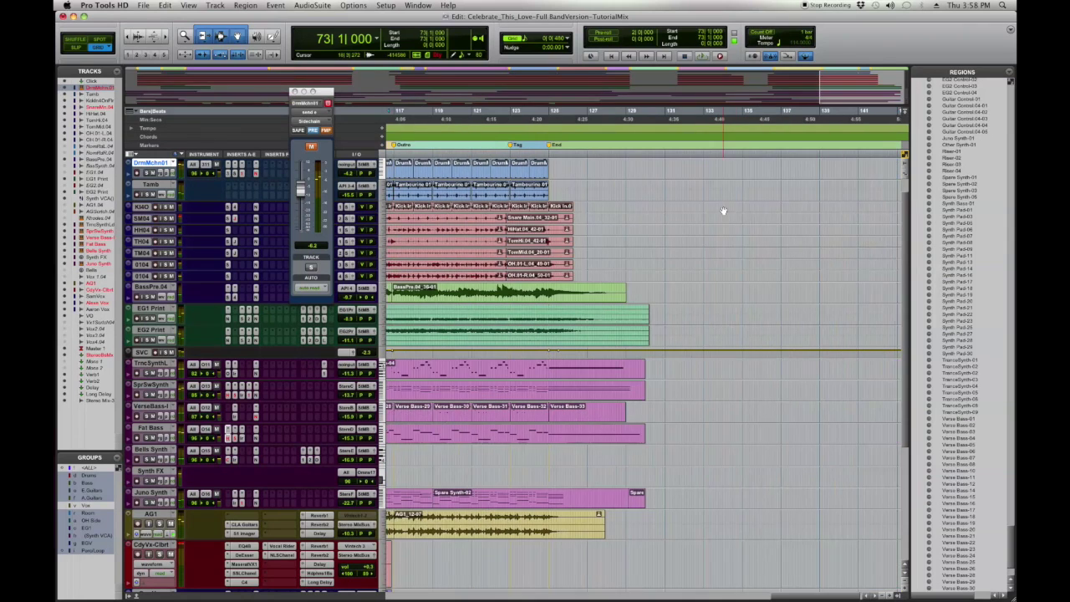
Step: Set the start point at the Outro marker, bar 117
scroll(668, 206, "left", 2)
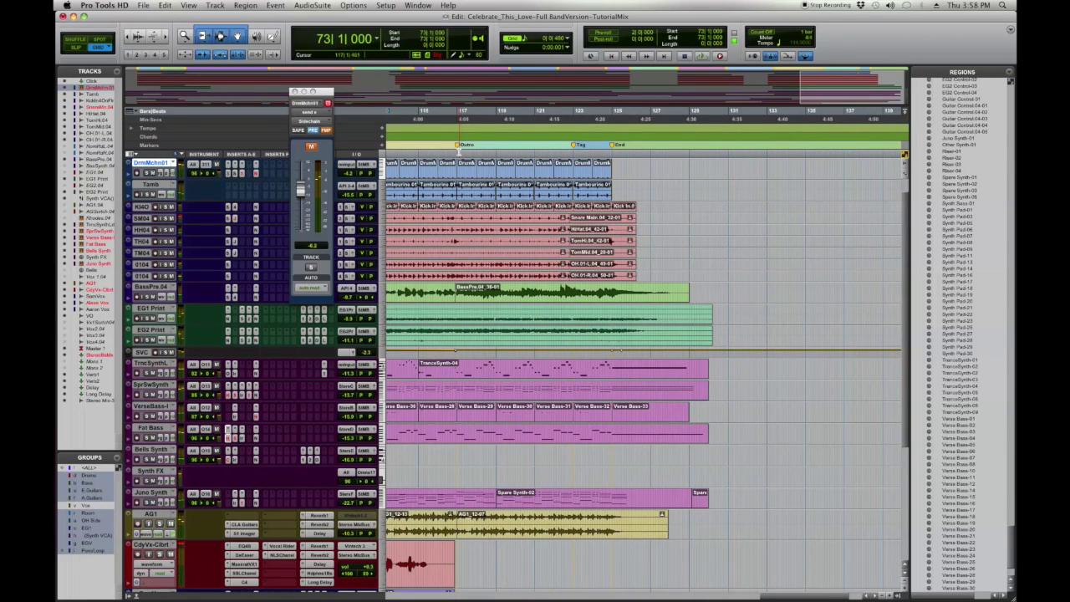
left_click(459, 147)
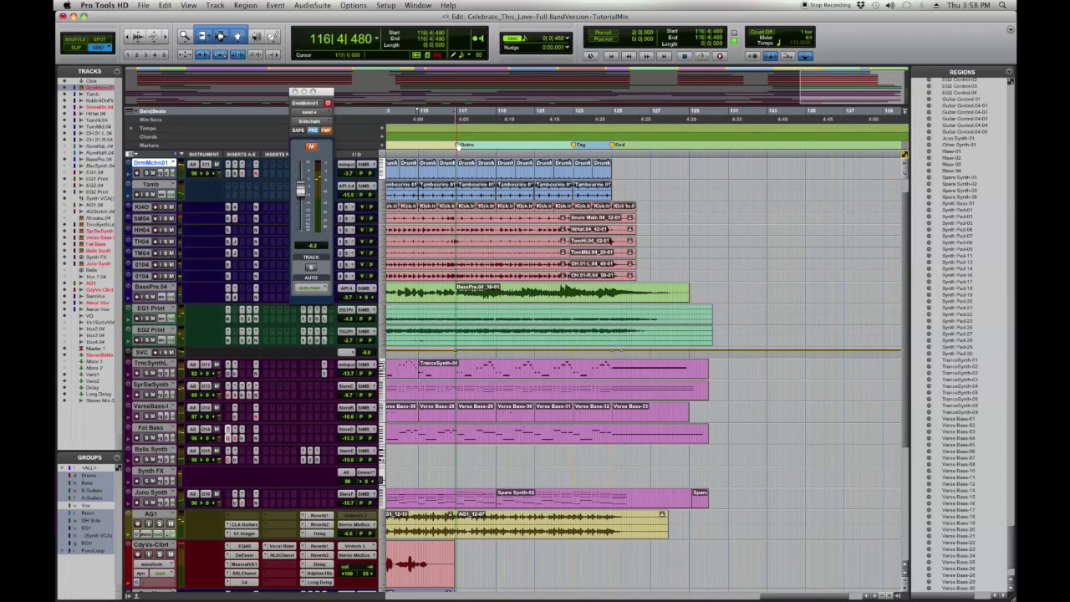
left_click(463, 164)
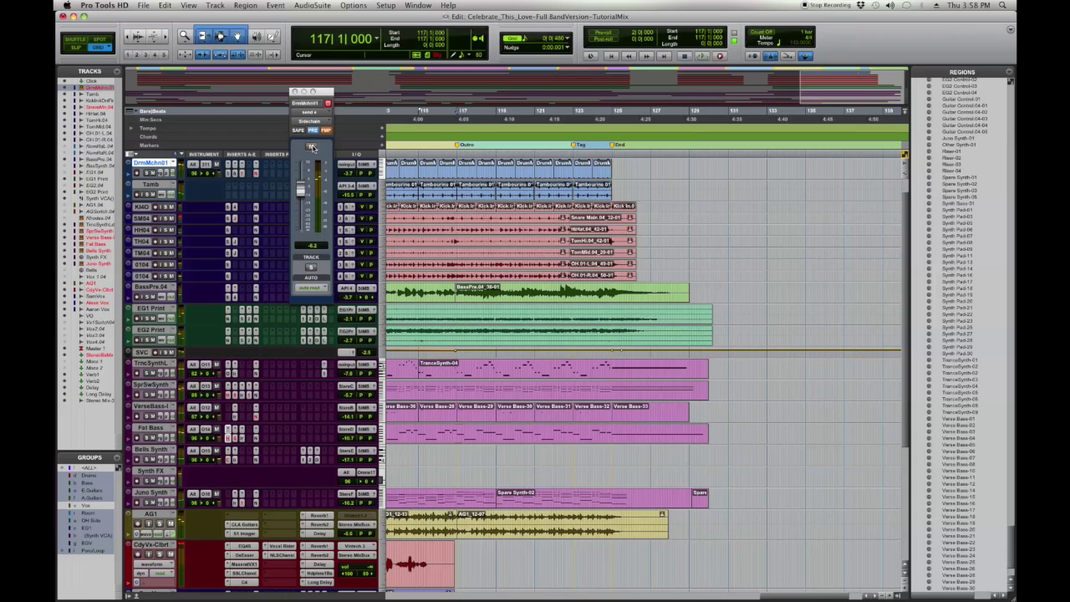
Step: Play the Outro while muting and unmuting the drum send twice, then stop with it unmuted
key("space")
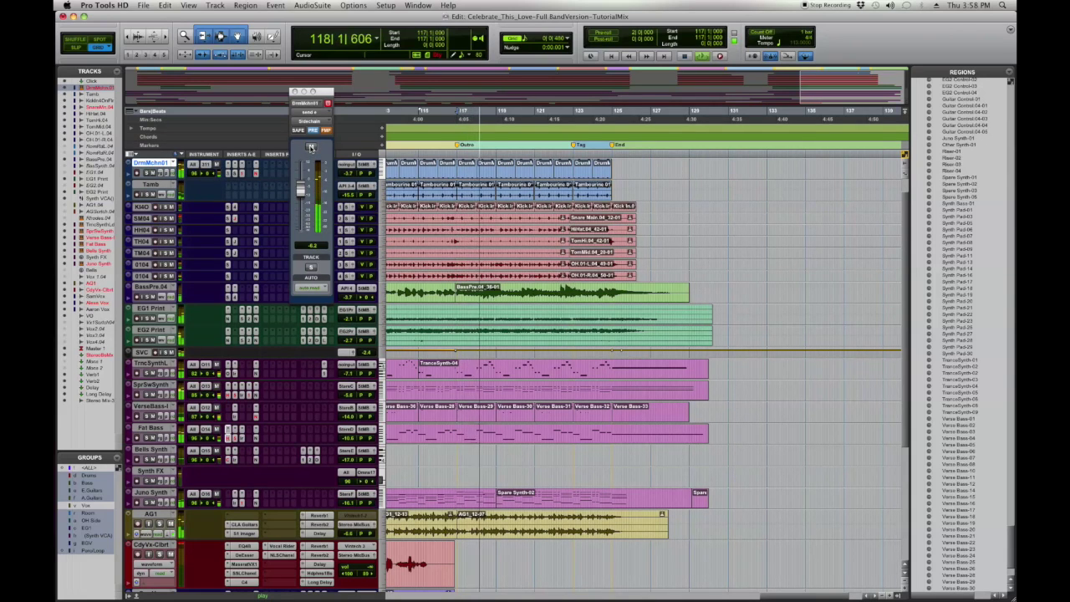
left_click(310, 148)
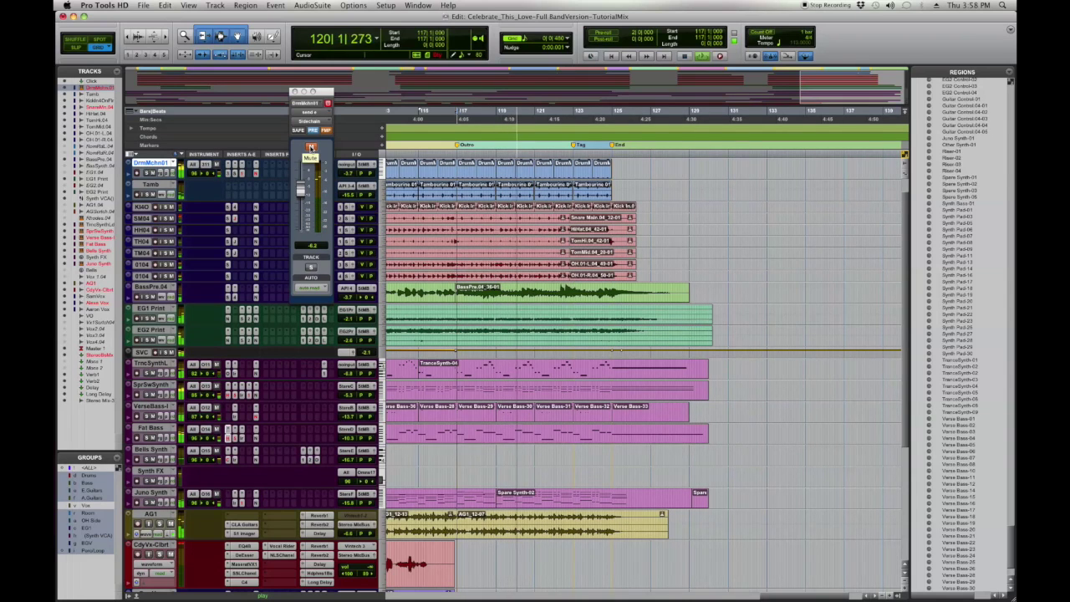
left_click(310, 148)
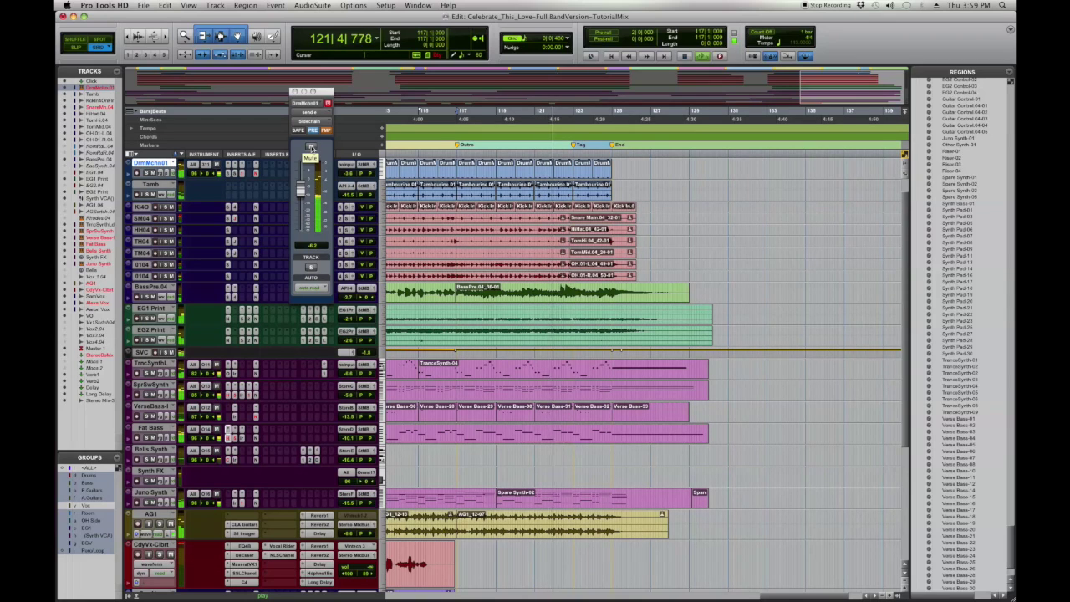
left_click(311, 148)
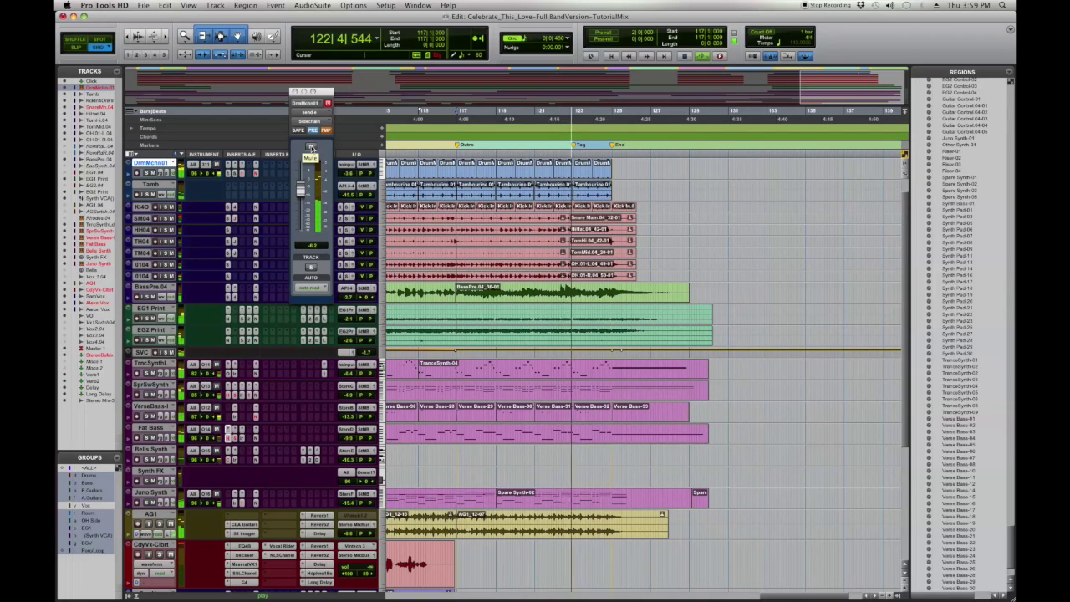
left_click(310, 148)
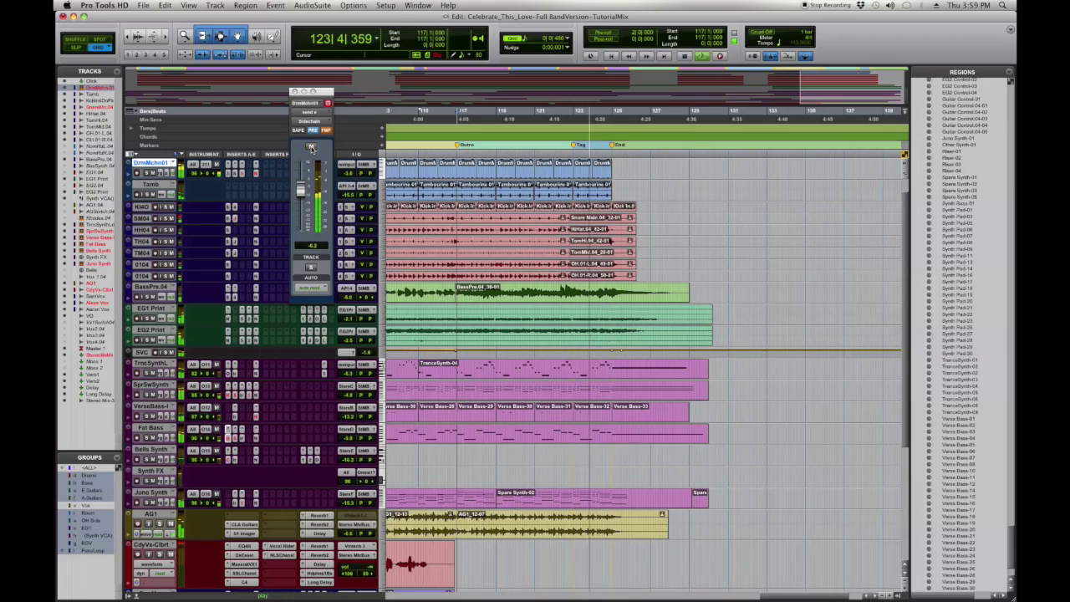
key("space")
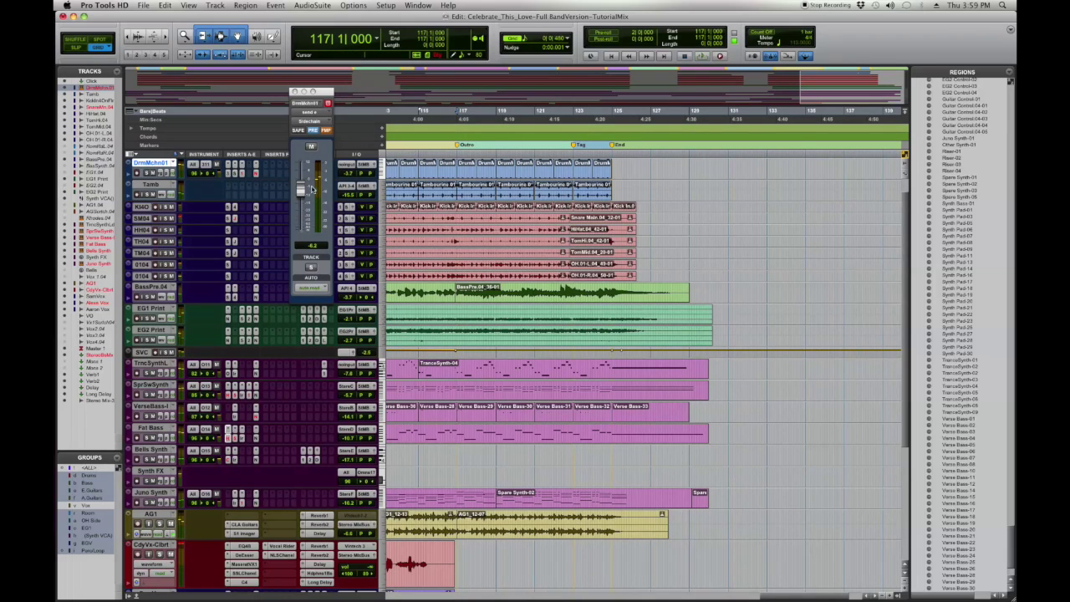